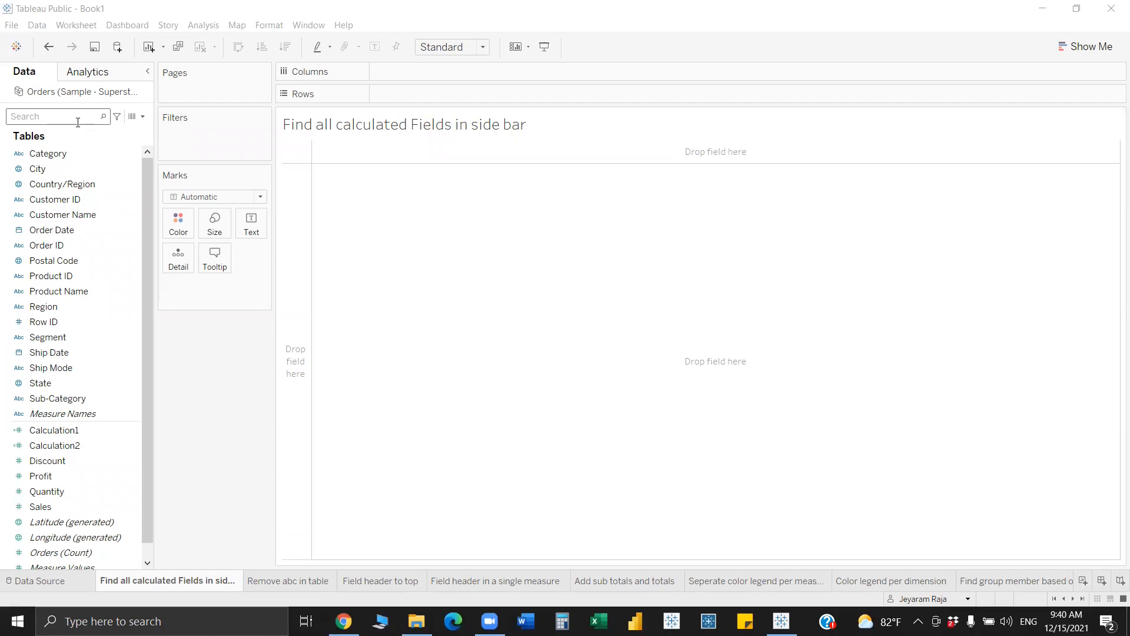
left_click(67, 214)
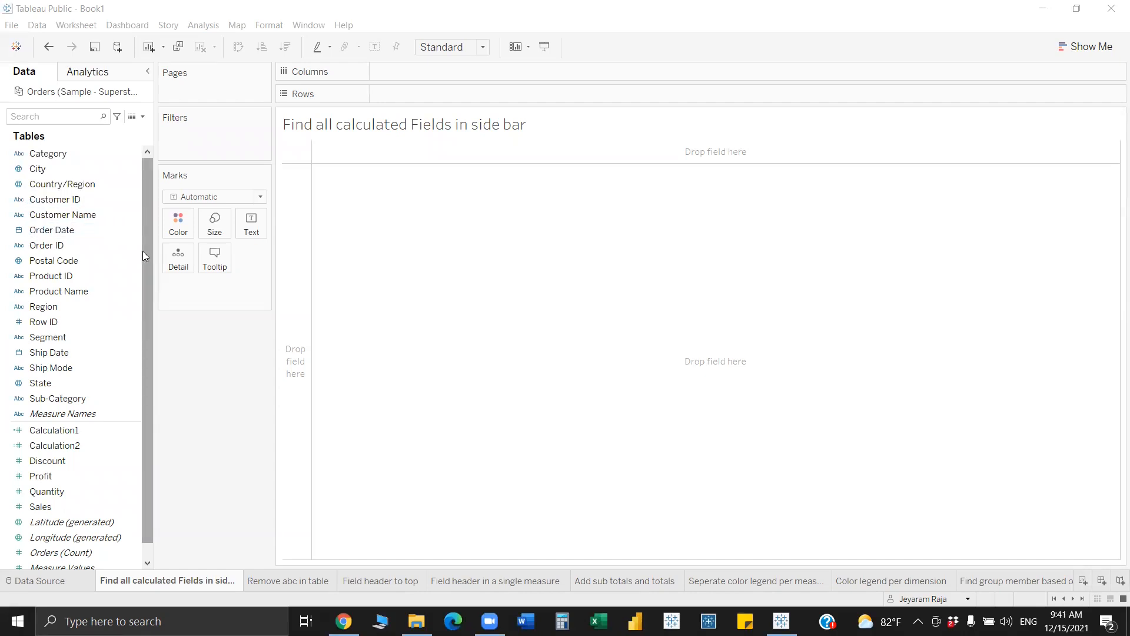
left_click(86, 278)
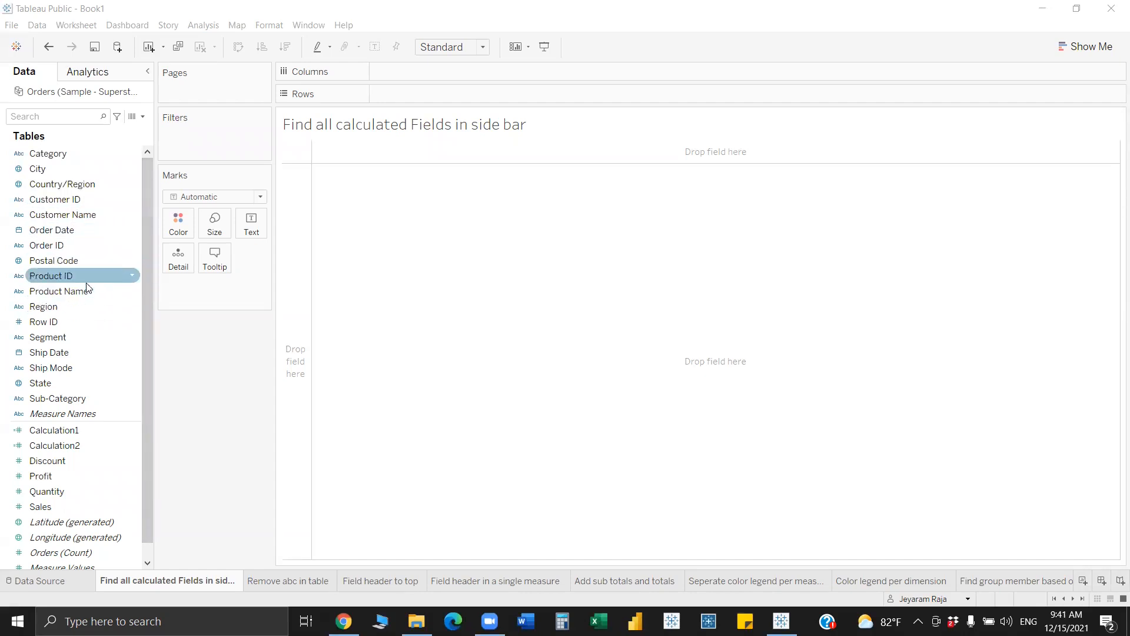
left_click(86, 259)
left_click(97, 229)
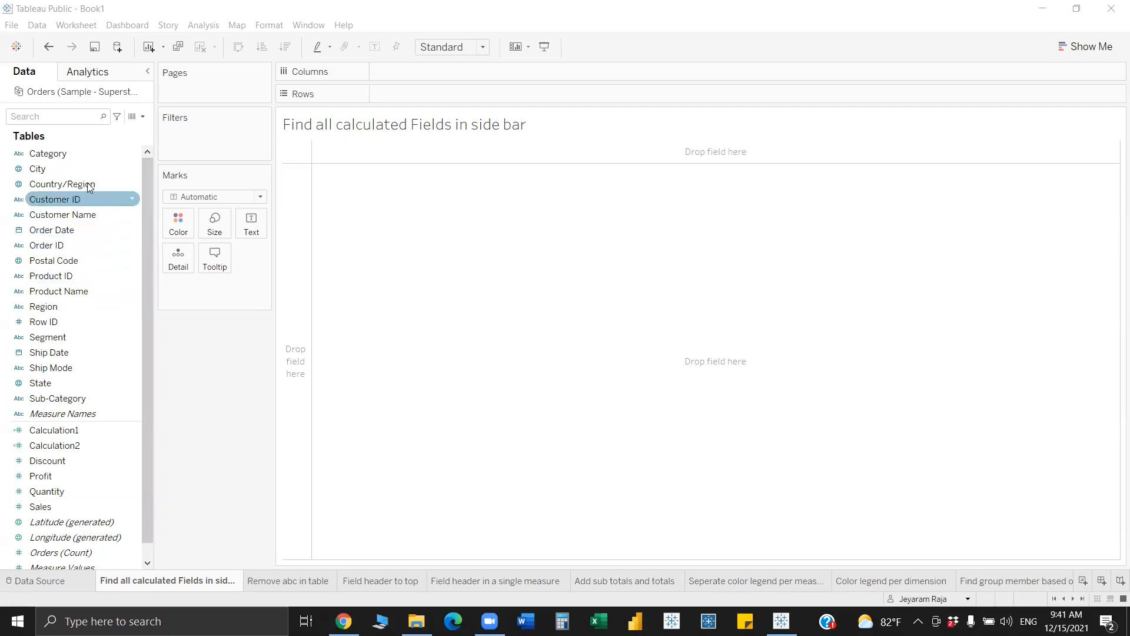
- Filter the field list to show only calculated fields using the search prefix "C:"
left_click(43, 114)
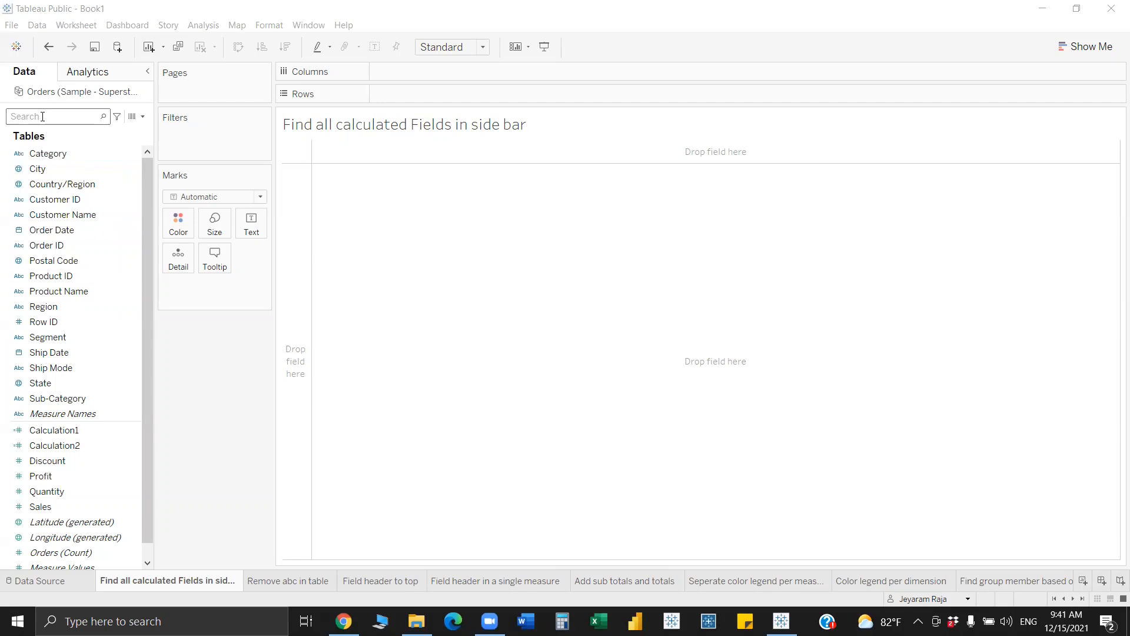
type("C:")
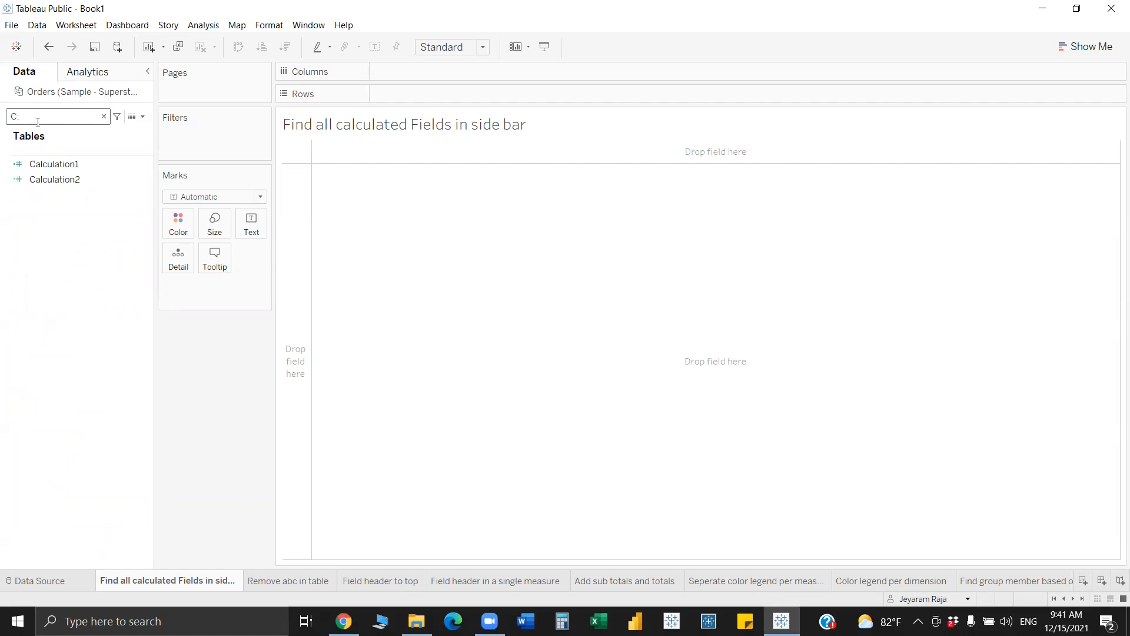
left_click(55, 179)
left_click(54, 166)
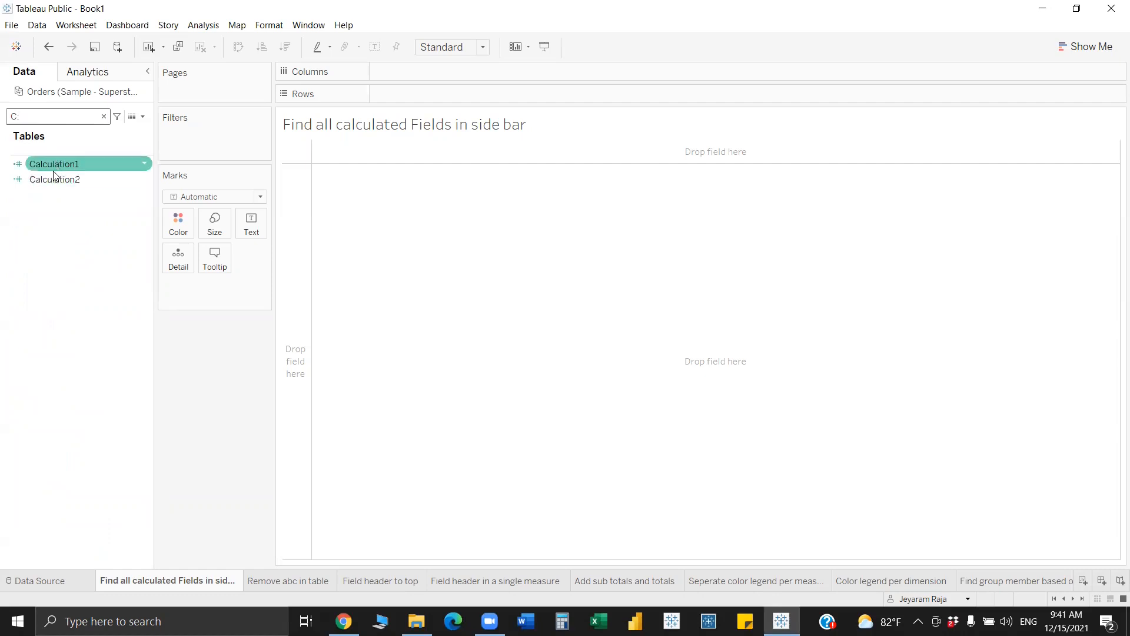
left_click(60, 196)
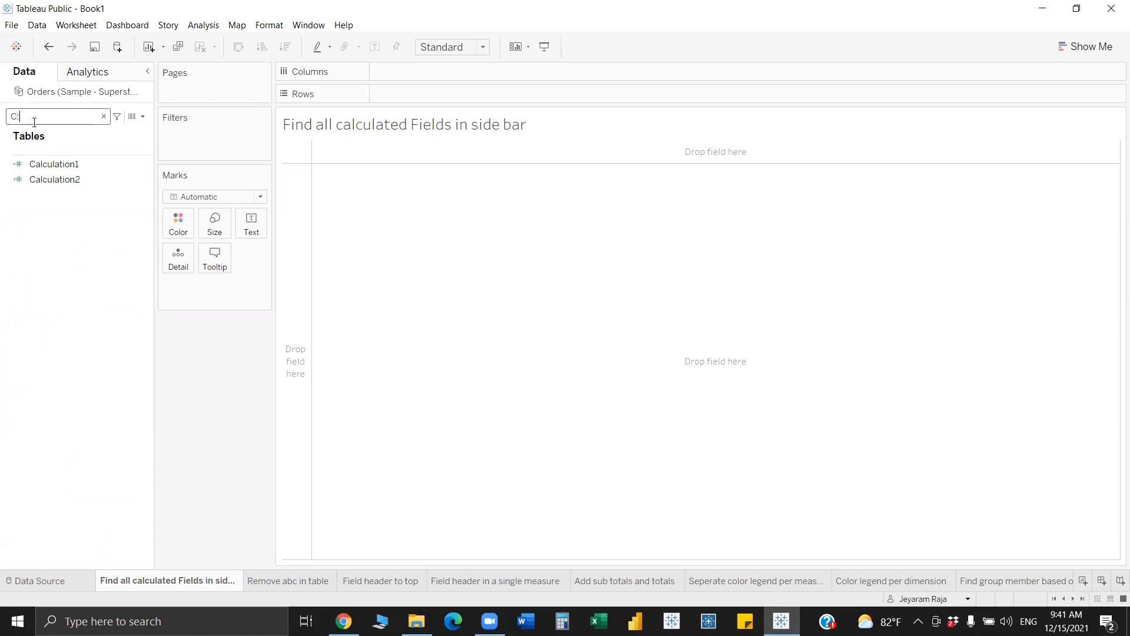
- Replace the field search with "D:" to list only dimensions
key("BackSpace")
key("BackSpace")
type("D")
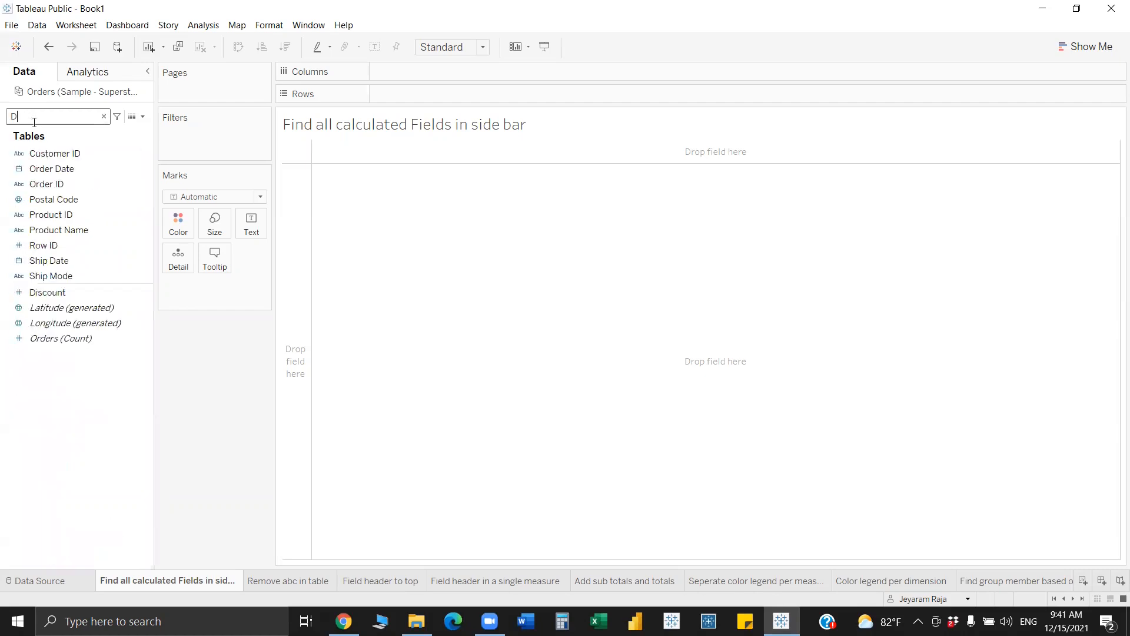
type(":")
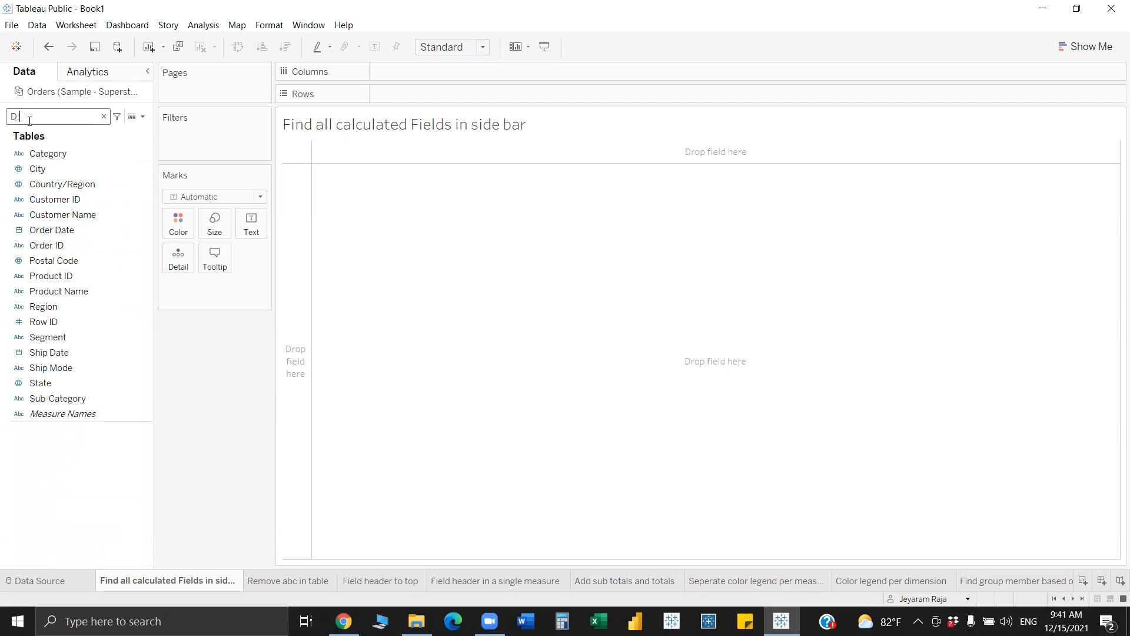
- Replace the field search with "M:" to list only measures
key("BackSpace")
key("BackSpace")
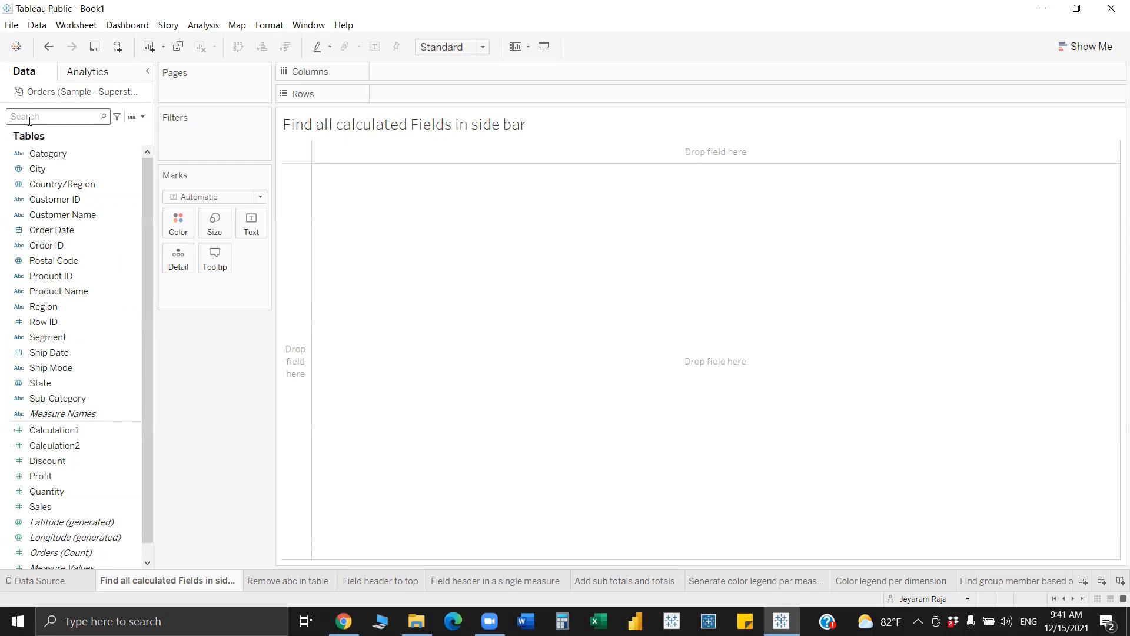
type("M:")
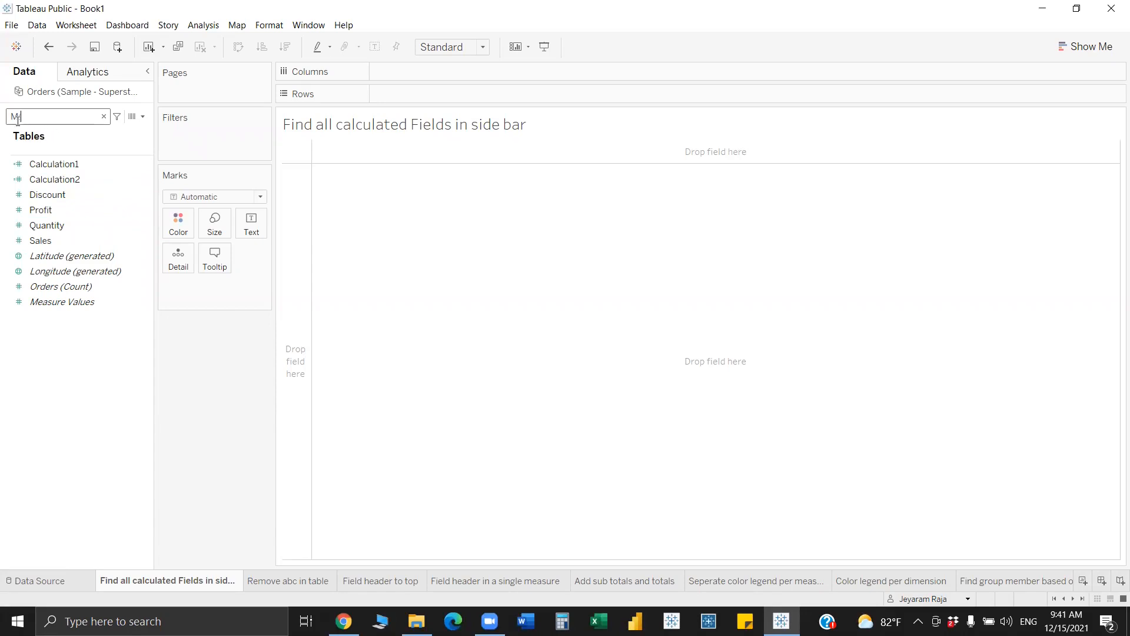
- Try adding the predefined Measure filter to the existing field search, and clear the search
left_click(117, 116)
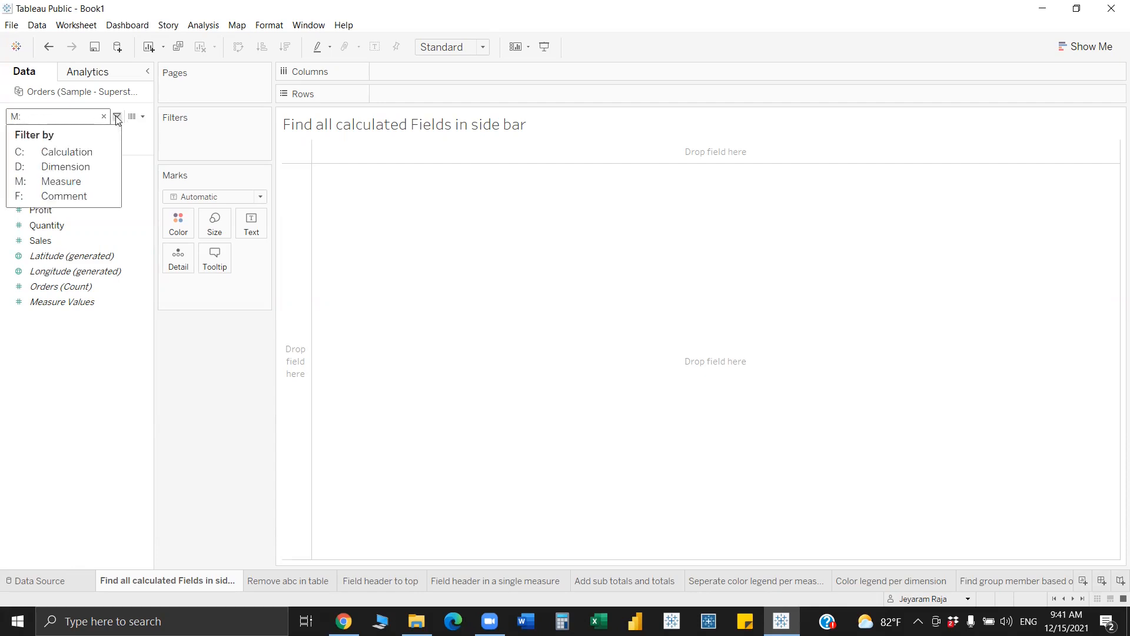
left_click(67, 181)
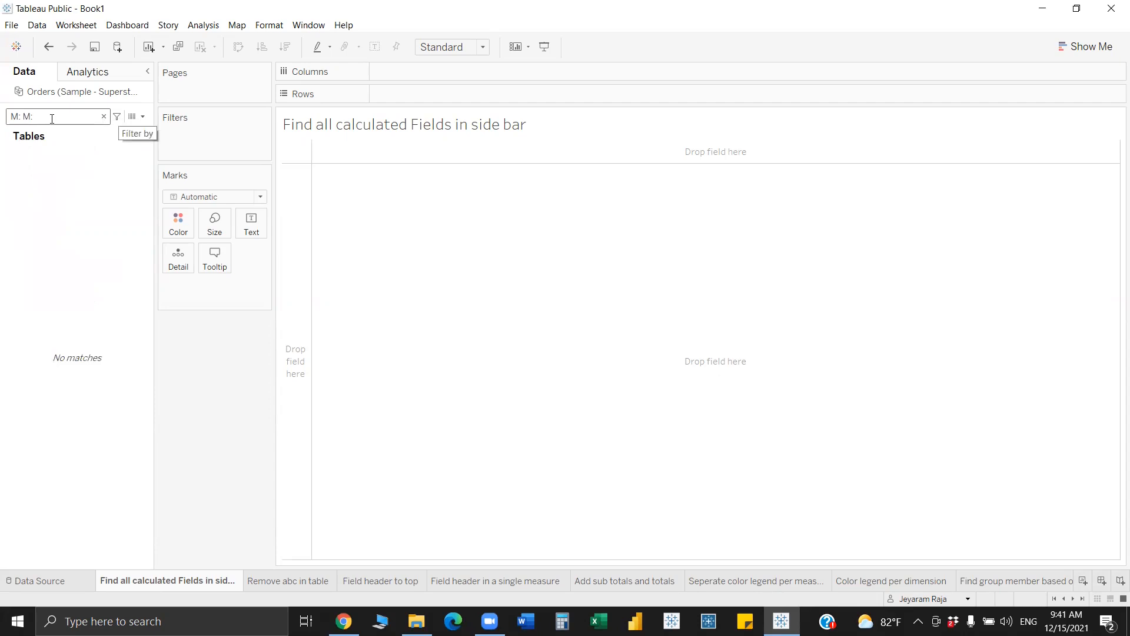
key("BackSpace")
key("BackSpace")
key("BackSpace")
key("BackSpace")
key("BackSpace")
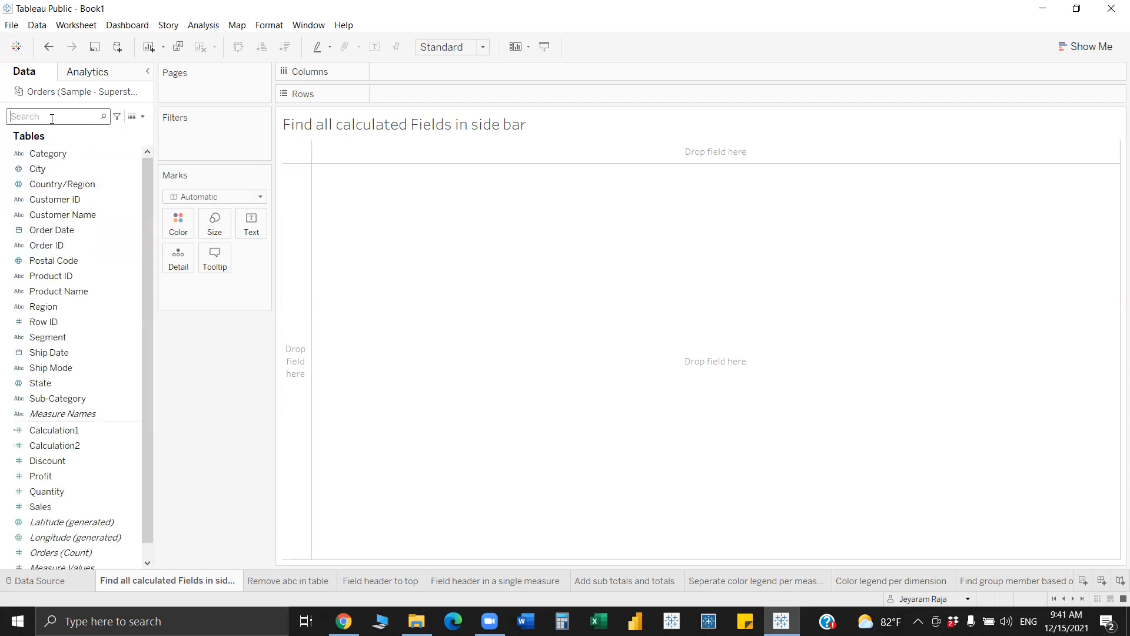
- Switch to the "Remove abc in table" sheet, search its measures for "sa" and clear the search
left_click(282, 583)
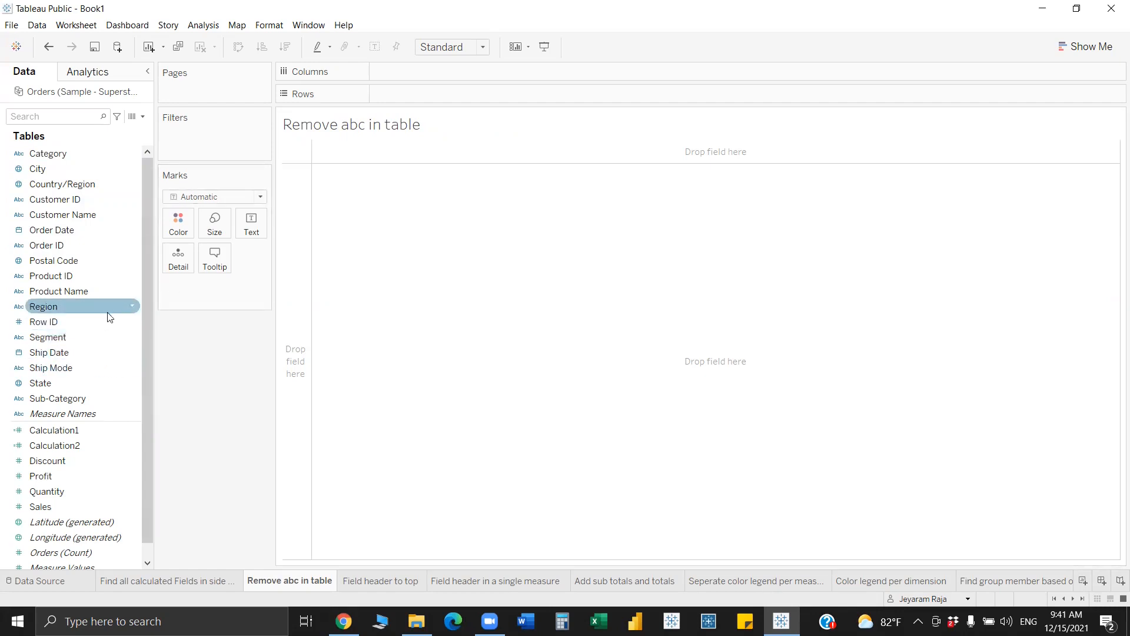
left_click(40, 114)
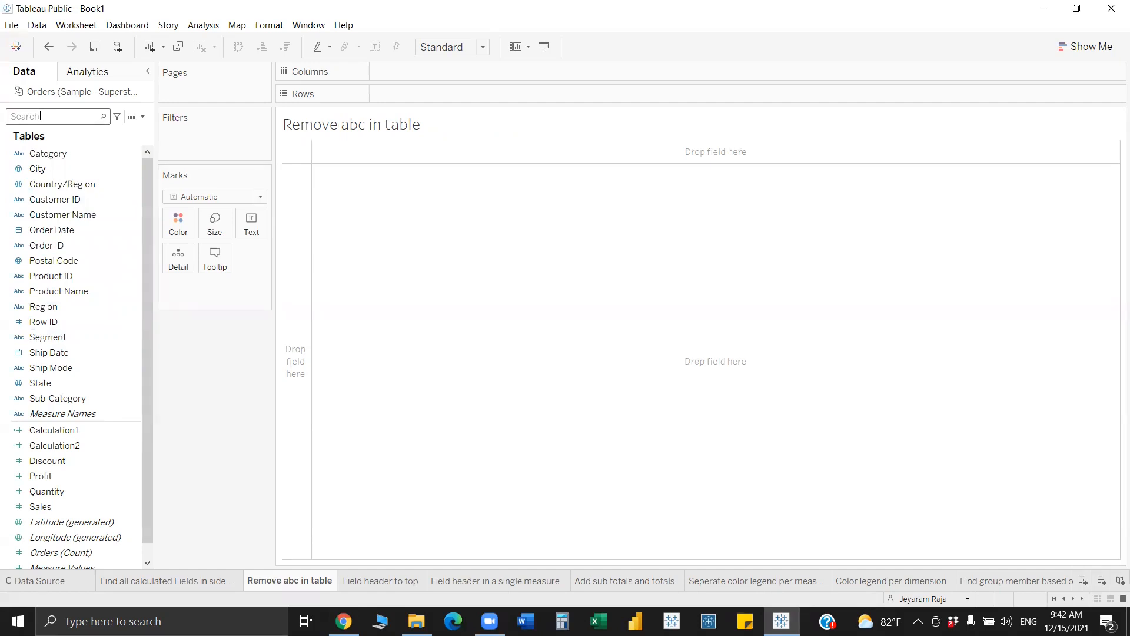
type("M: sa")
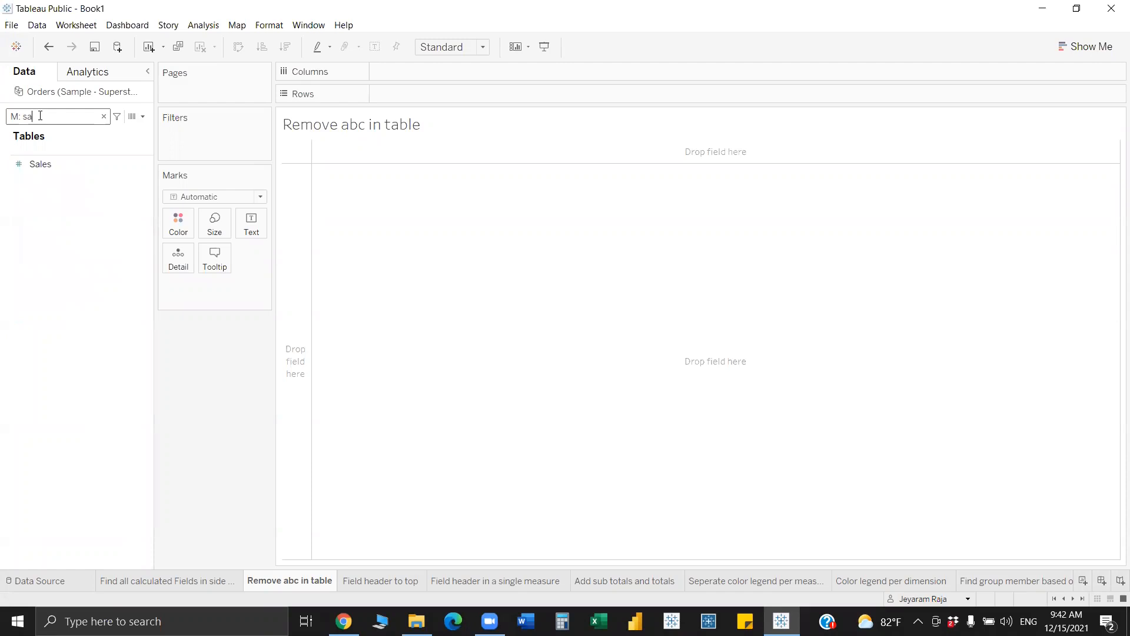
double_click(40, 116)
key("BackSpace")
key("BackSpace")
key("BackSpace")
key("BackSpace")
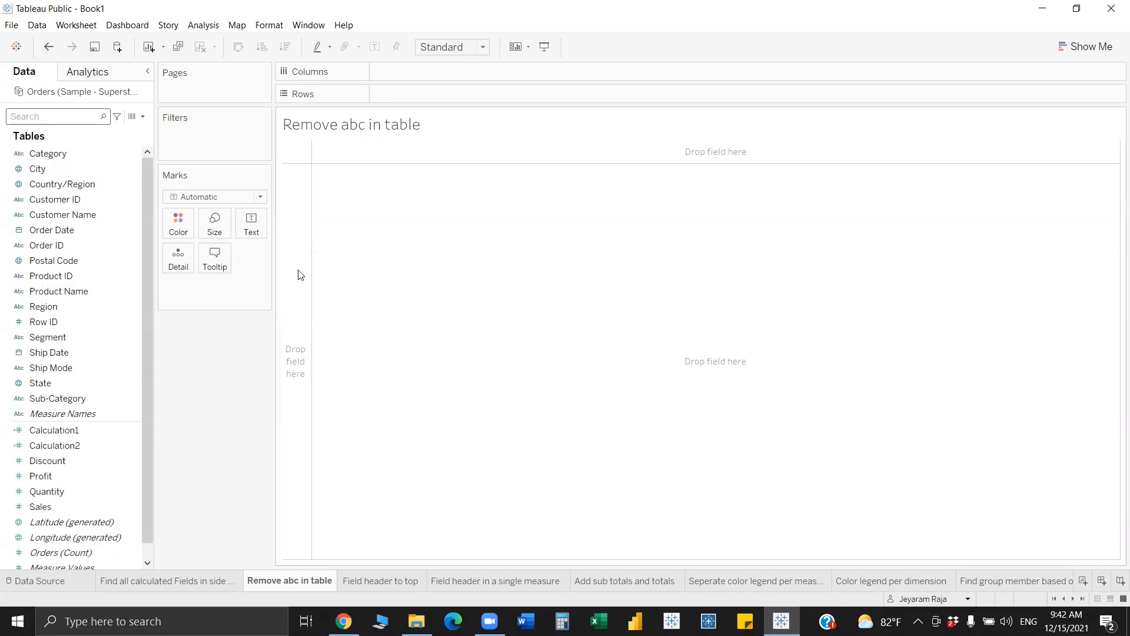
- Build a table with Category and Sub-Category on Rows, and widen the Sub-Category column to fit its header
left_click_drag(66, 152, 452, 97)
left_click(40, 112)
type("ca")
key("BackSpace")
key("BackSpace")
type("su")
left_click_drag(65, 154, 631, 96)
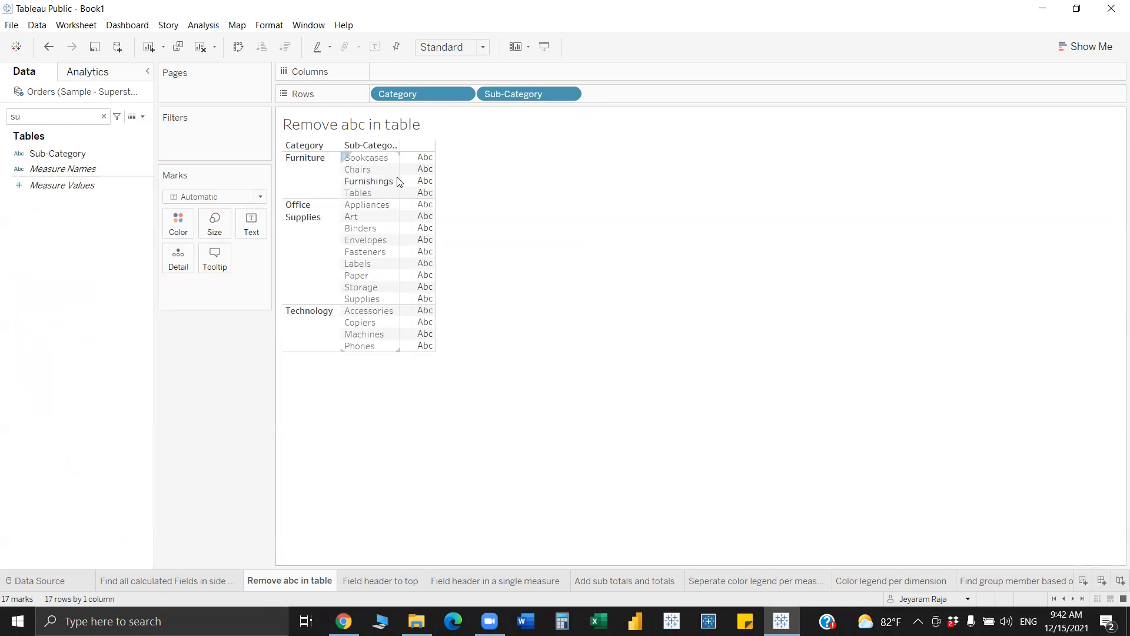
left_click_drag(400, 175, 418, 174)
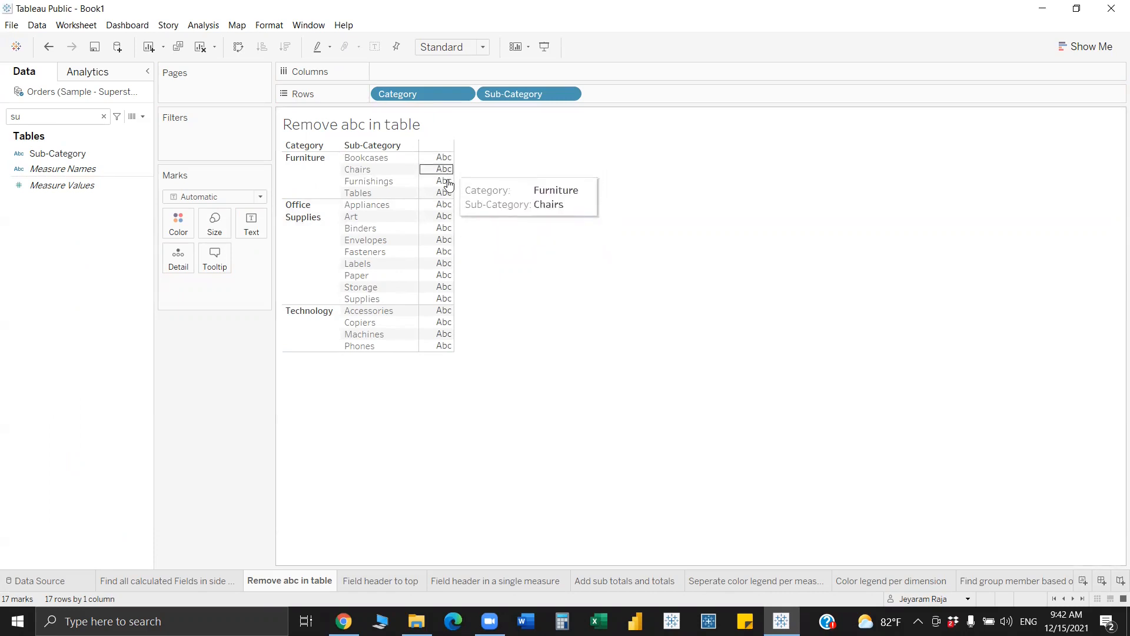
mouse_move(453, 203)
left_mouse_down()
mouse_move(425, 205)
mouse_move(455, 205)
left_mouse_up()
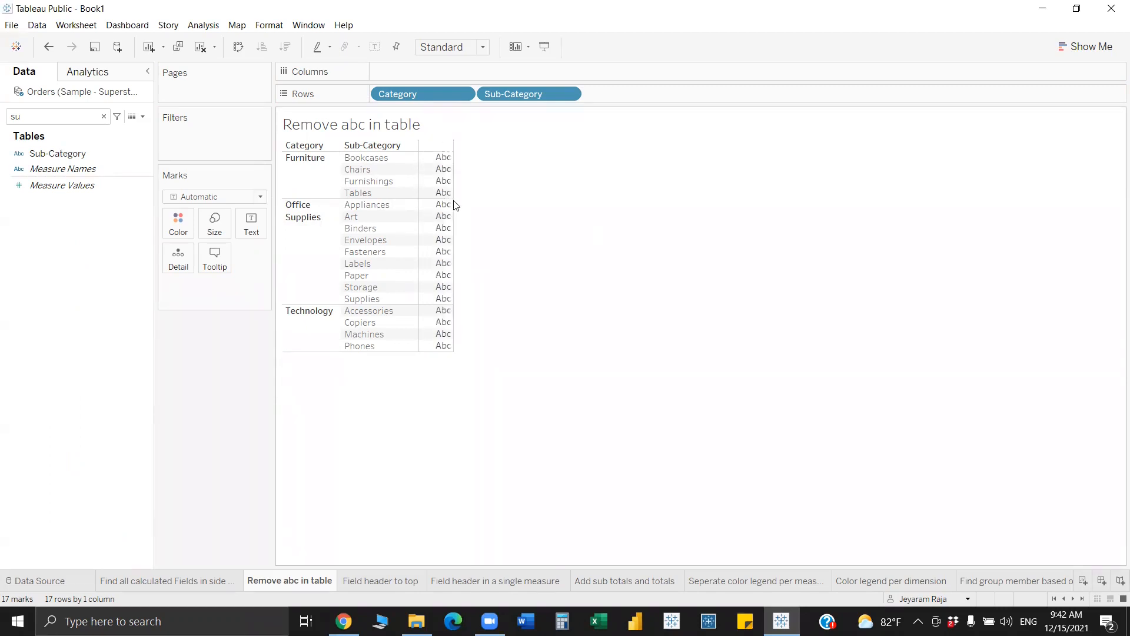
- Set the table's mark type to Polygon to hide the Abc placeholders, and slightly widen the empty column
left_click(216, 198)
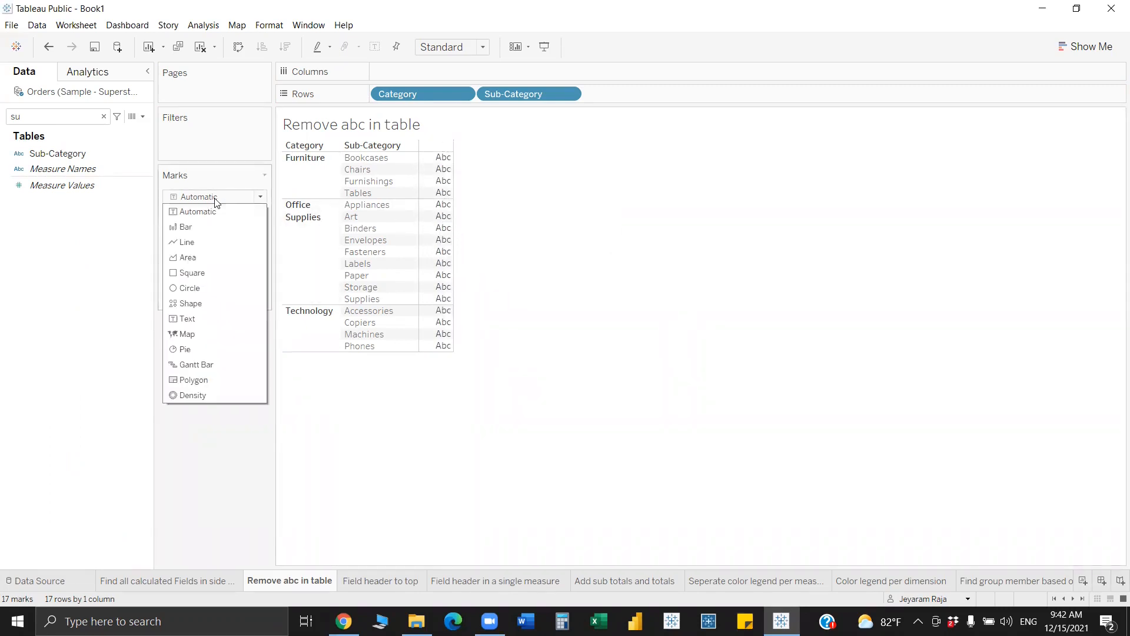
left_click(194, 379)
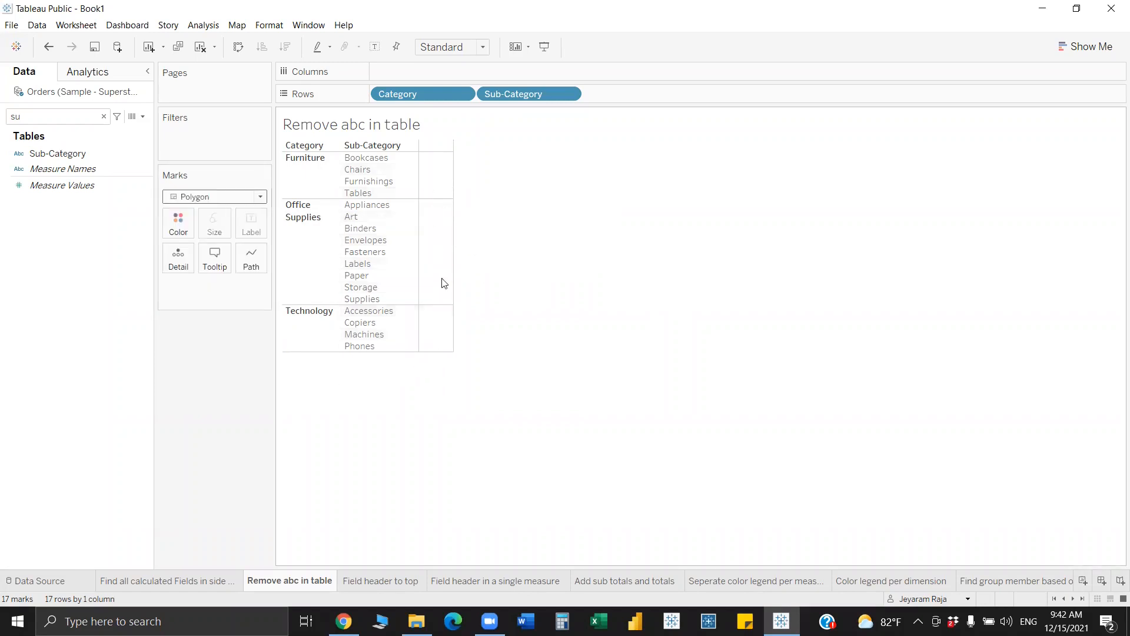
mouse_move(454, 259)
left_mouse_down()
mouse_move(420, 262)
mouse_move(457, 258)
left_mouse_up()
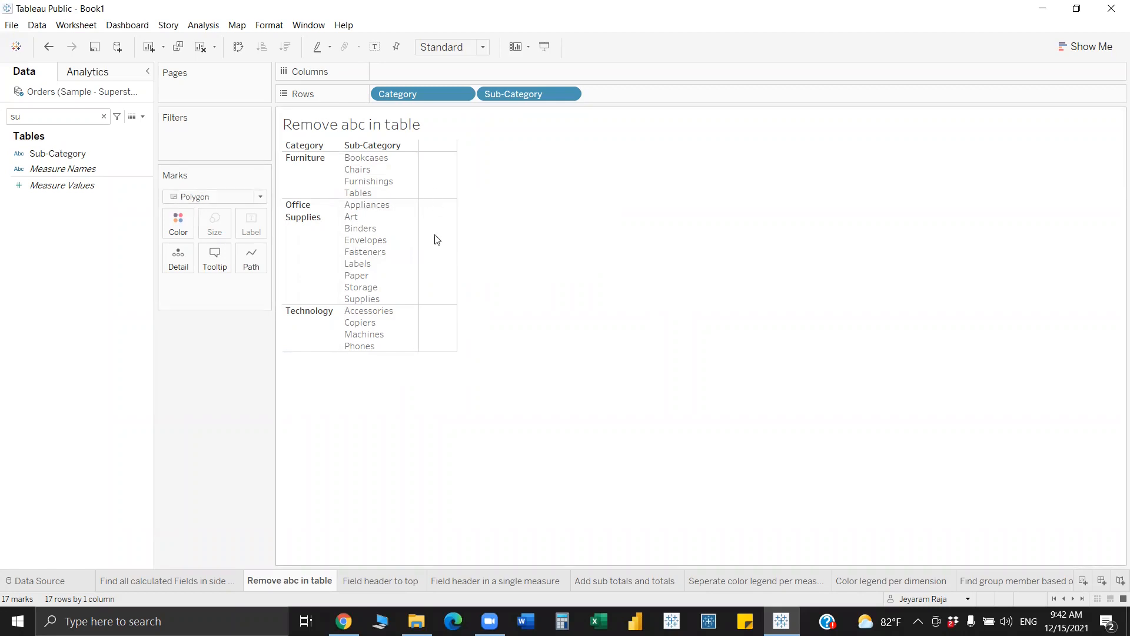
- Set the mark type to Text and create a calculated field named Blank that contains a blank string
left_click(236, 197)
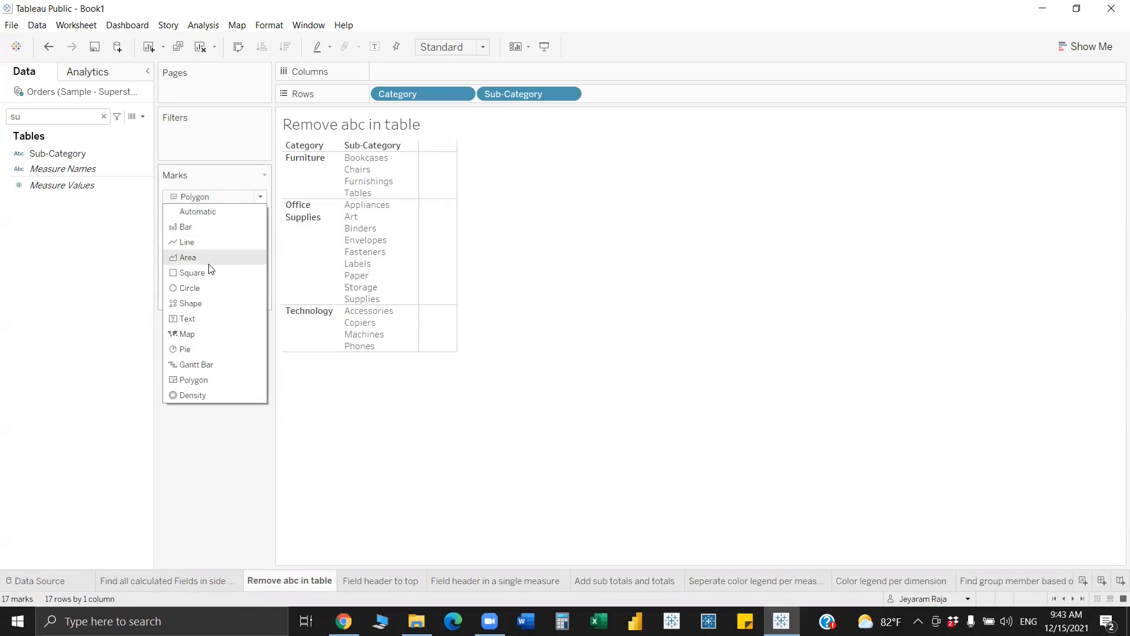
left_click(205, 319)
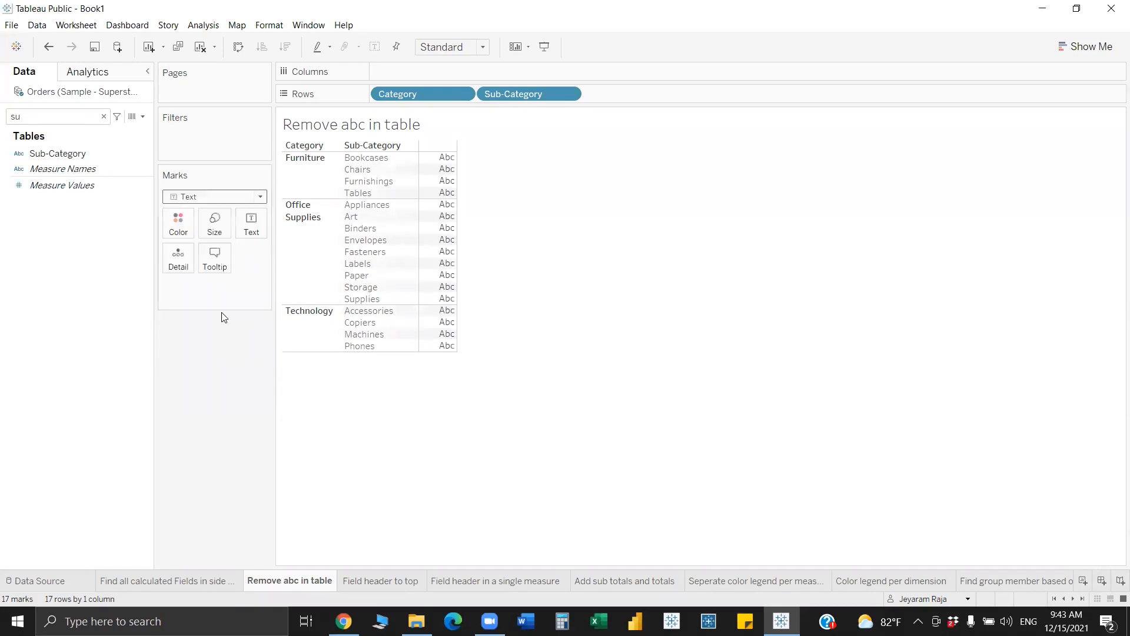
left_click(143, 116)
left_click(132, 130)
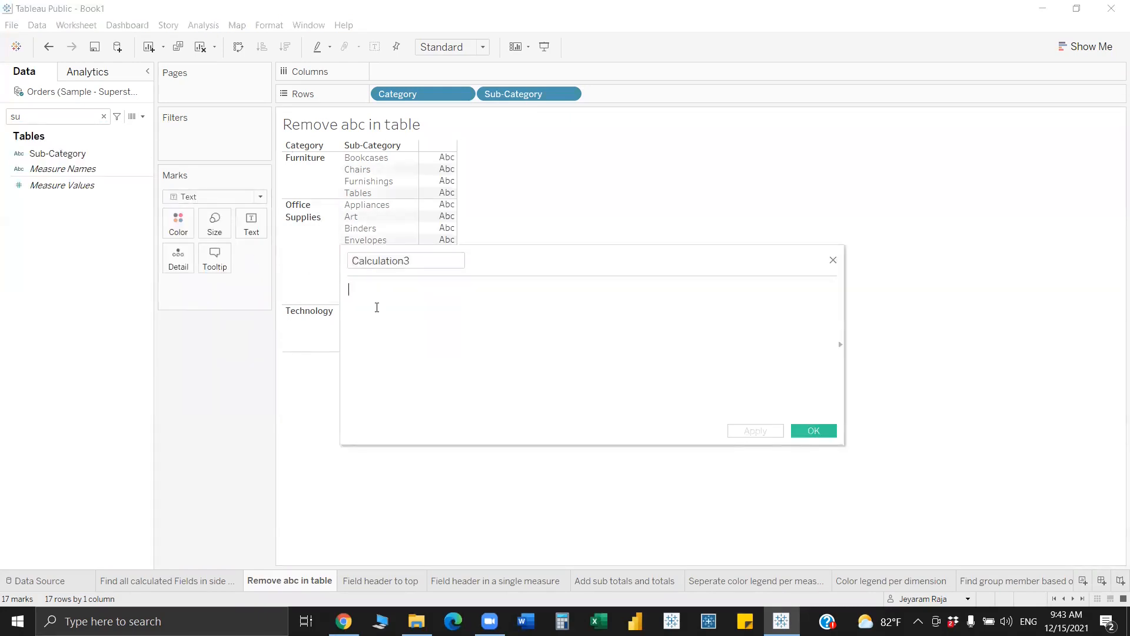
type("\"")
double_click(382, 259)
type("Blank")
left_click(818, 431)
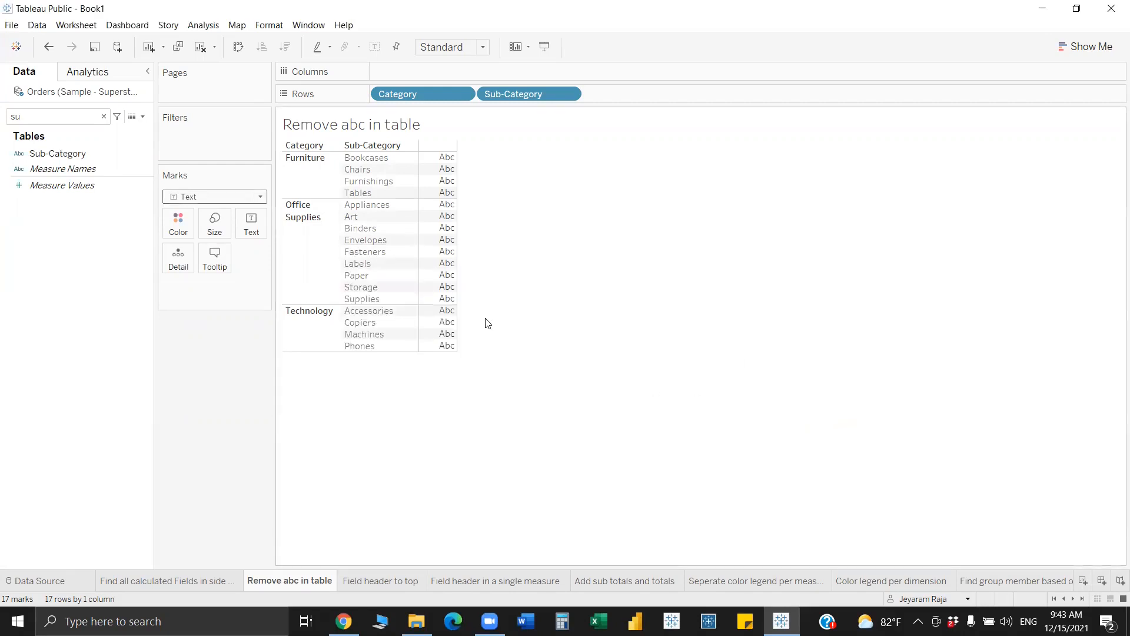
- Find the Blank field and assign it to the table's Text mark, keeping the mark type as Text
left_click(85, 122)
type("bla")
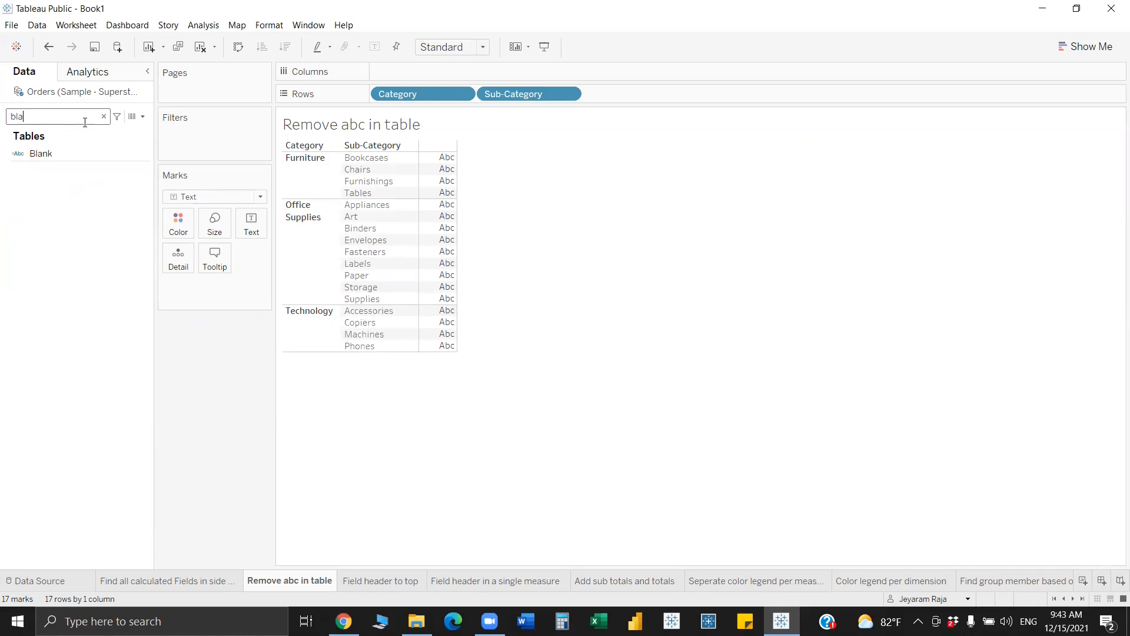
left_click_drag(83, 153, 259, 225)
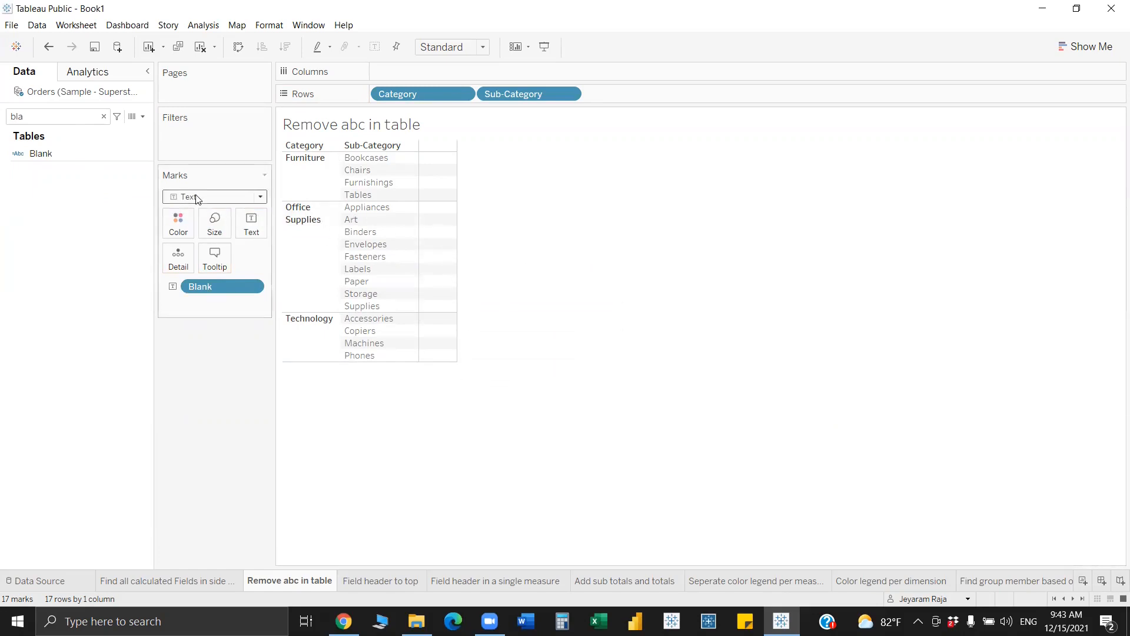
left_click(255, 196)
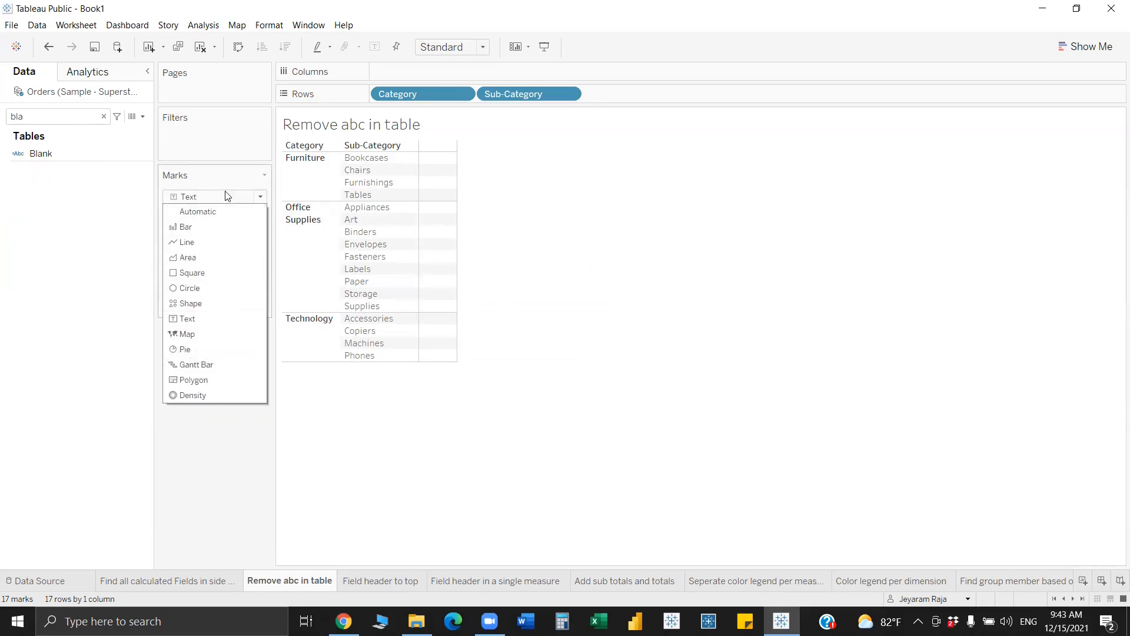
left_click(227, 196)
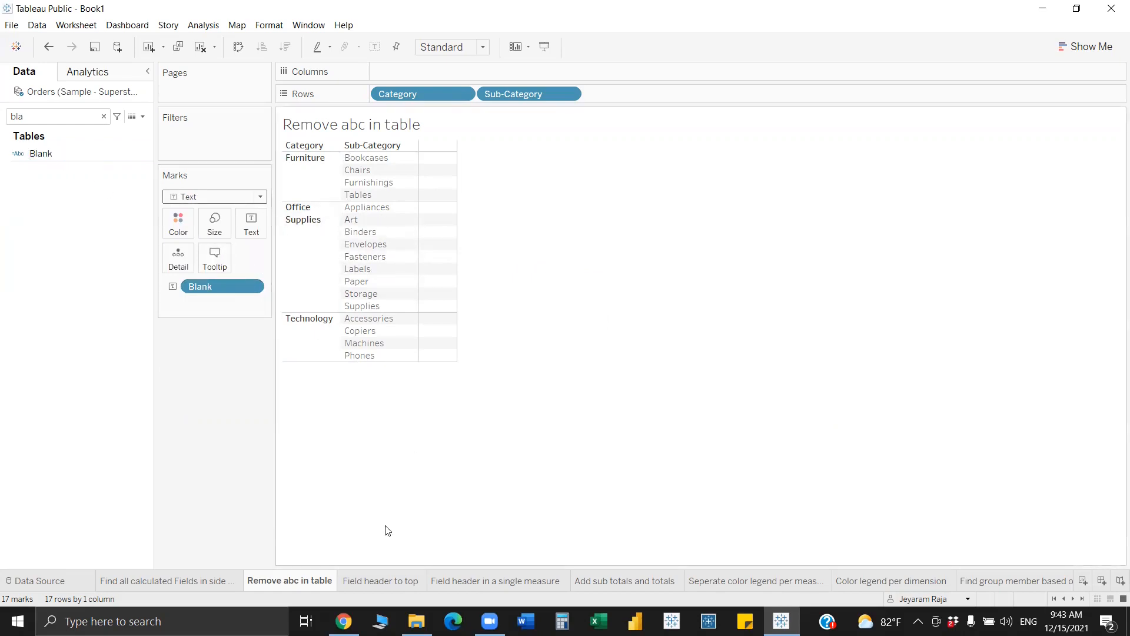
- On the "Field header to top" sheet, build a bar chart with Sub-Category on Columns and Sales on Rows, and widen its columns
left_click(395, 580)
left_click(67, 114)
key("BackSpace")
key("BackSpace")
key("BackSpace")
type("sa")
left_click_drag(53, 159, 403, 86)
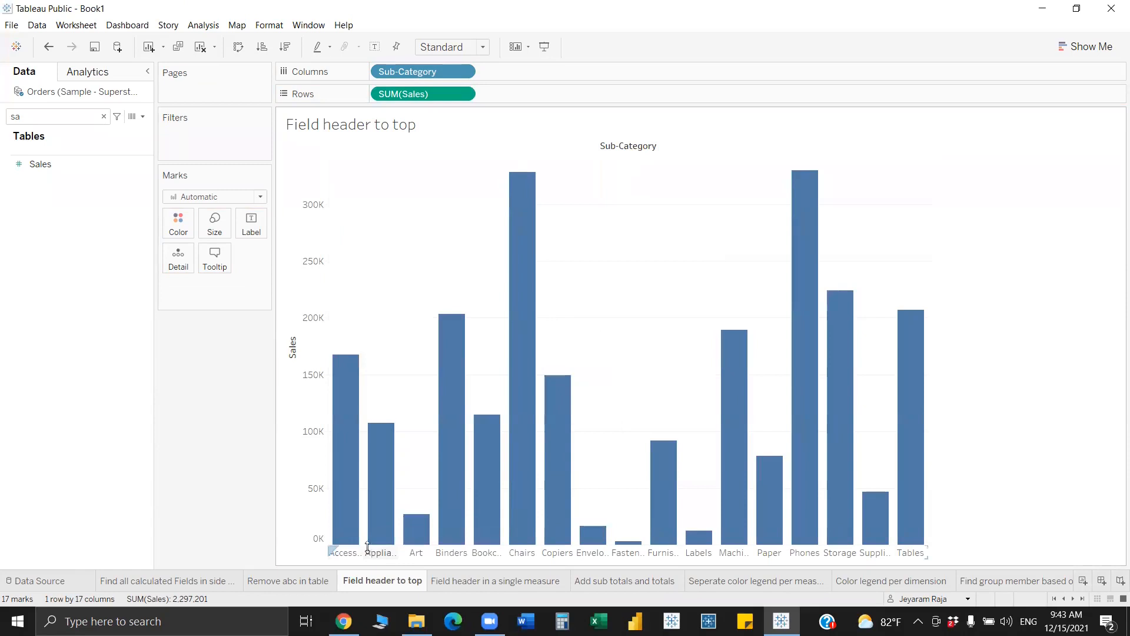
left_click_drag(362, 554, 379, 556)
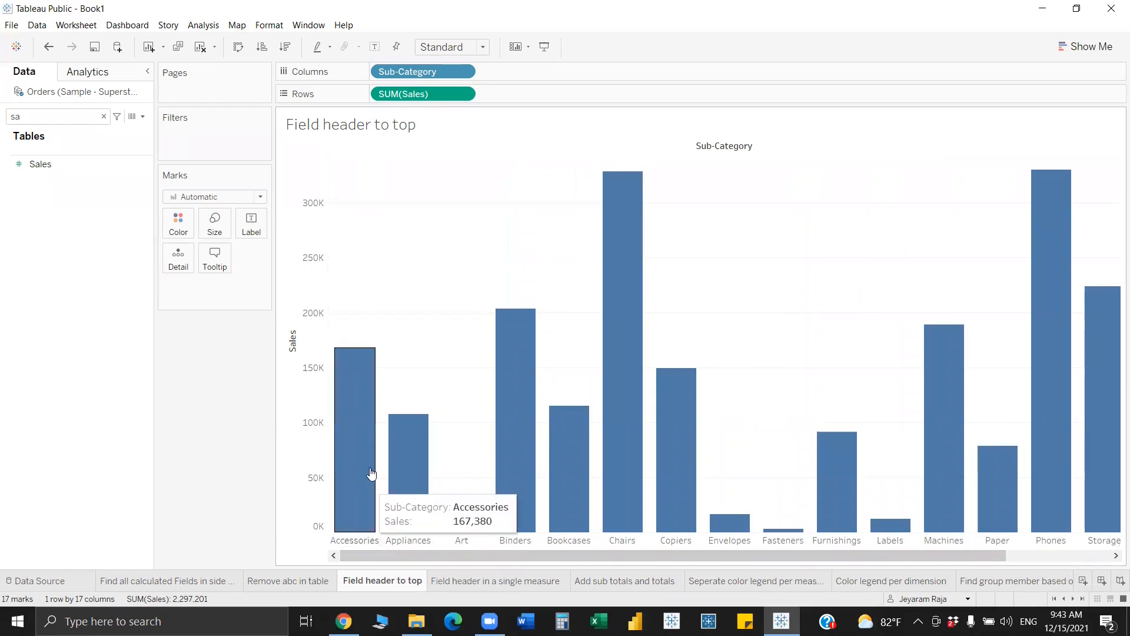
- In the advanced table layout options, turn off showing the innermost level at the bottom of the view when there is a vertical axis
left_click(215, 28)
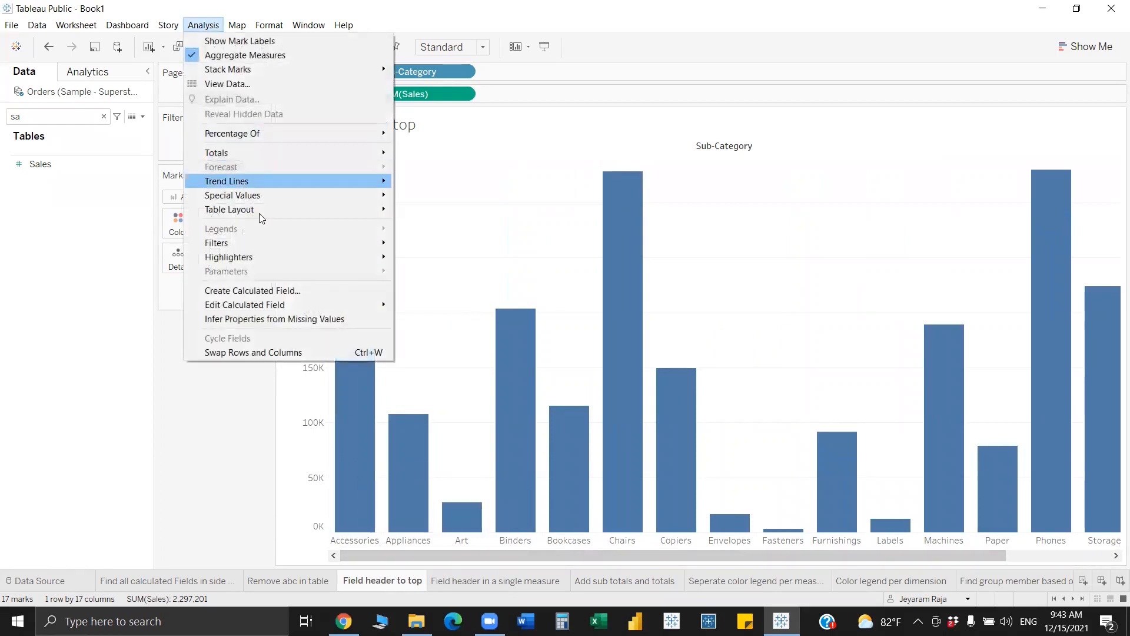
mouse_move(259, 211)
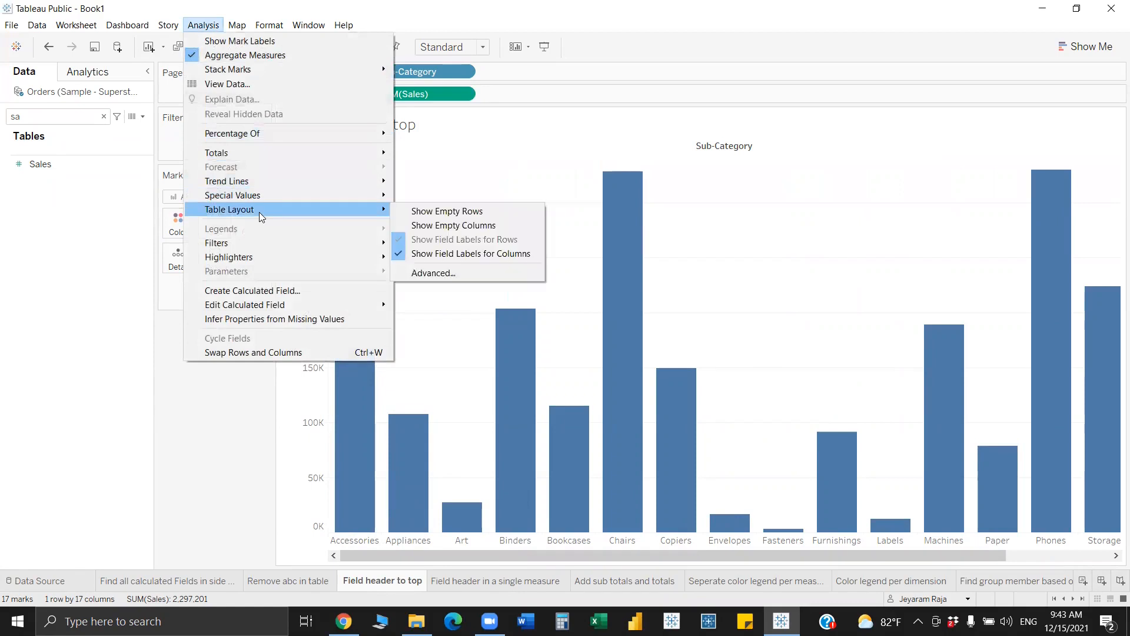
left_click(430, 275)
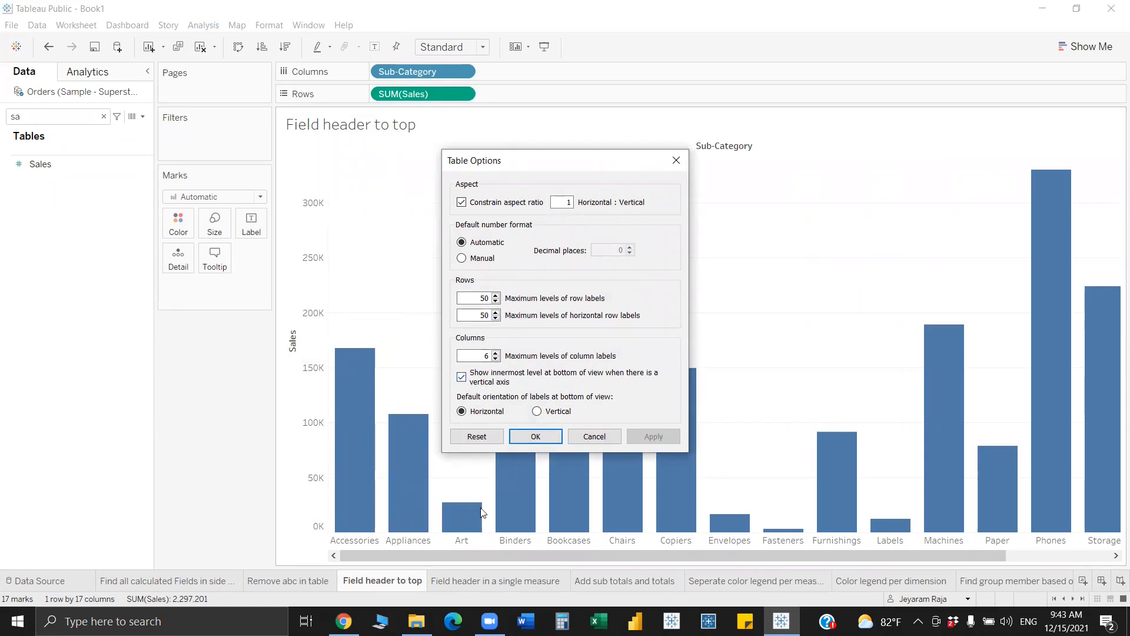
left_click(463, 378)
left_click(649, 434)
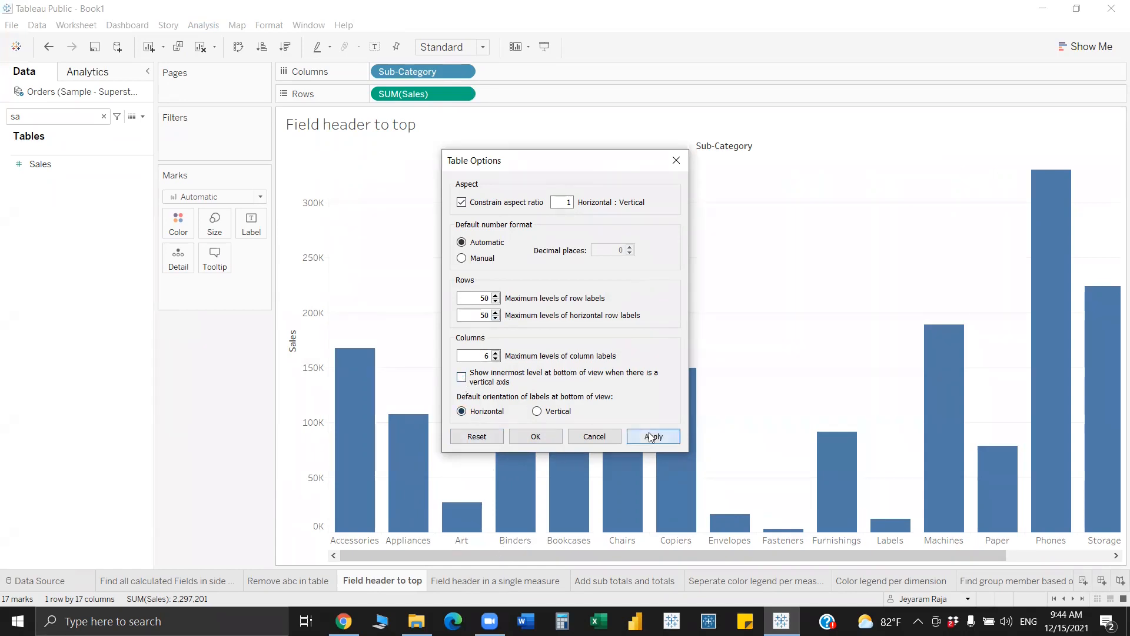
left_click(536, 436)
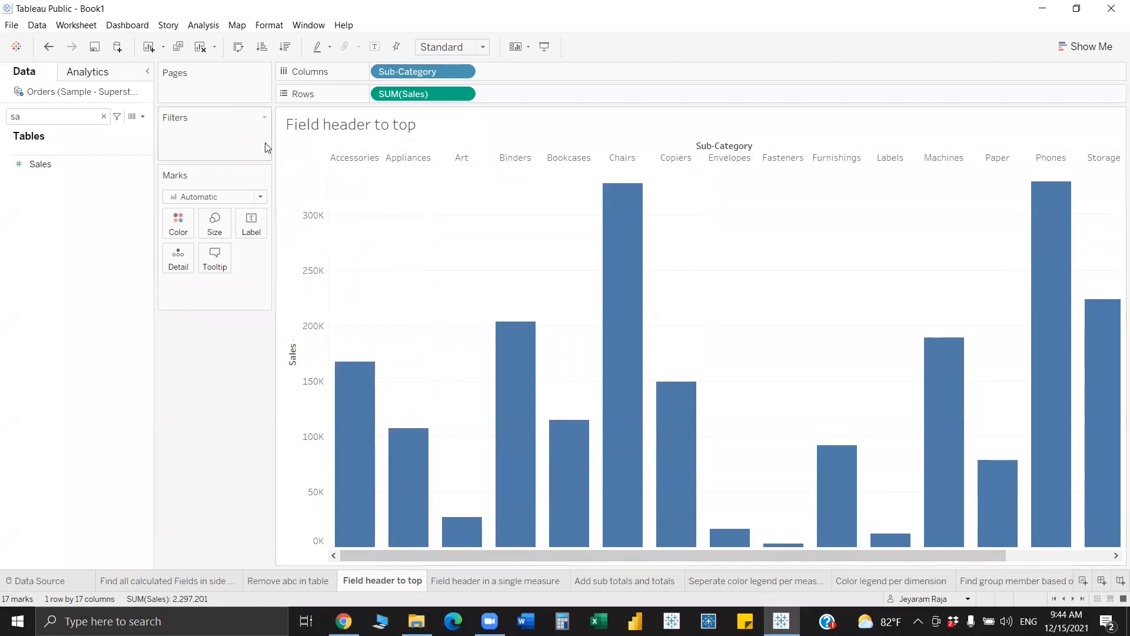
- Review the innermost-level column label setting in the advanced table layout options
left_click(206, 26)
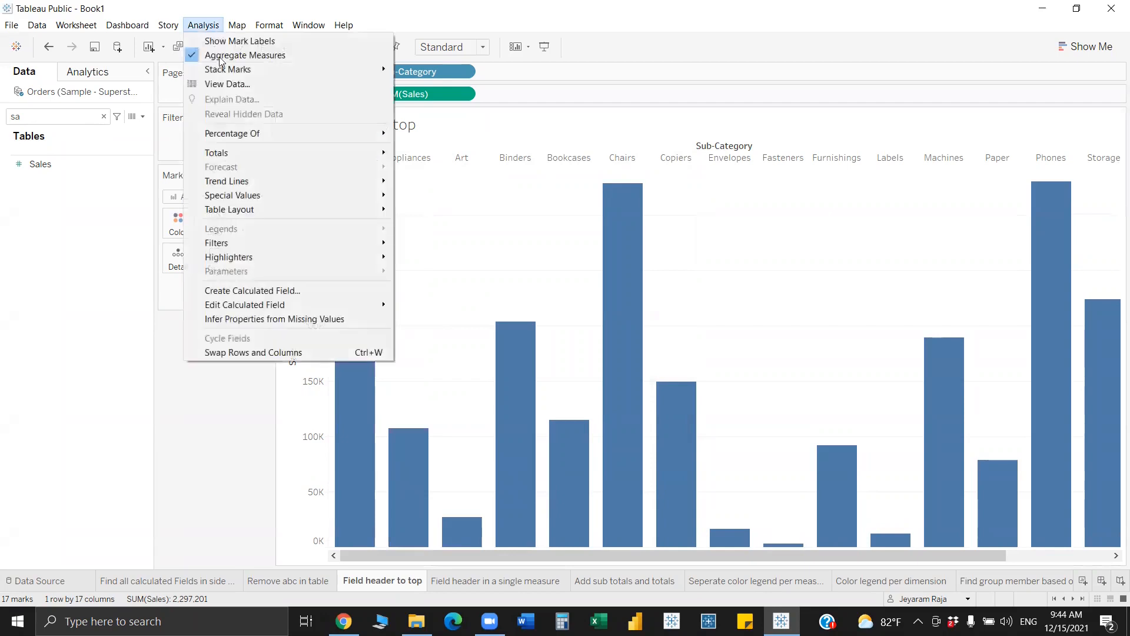
mouse_move(270, 210)
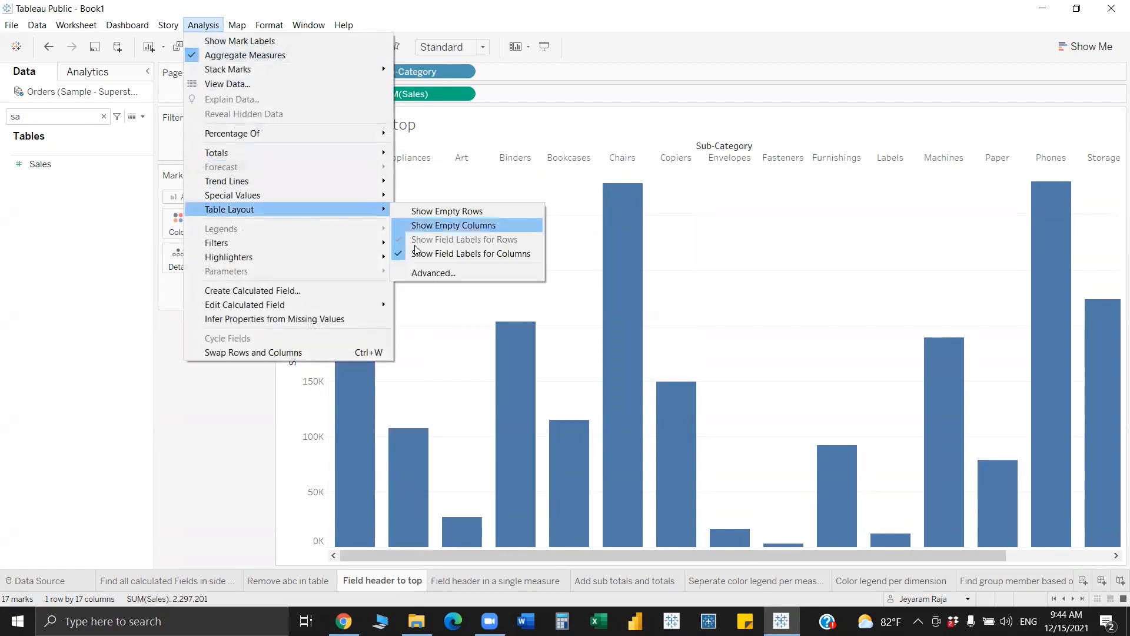
left_click(455, 272)
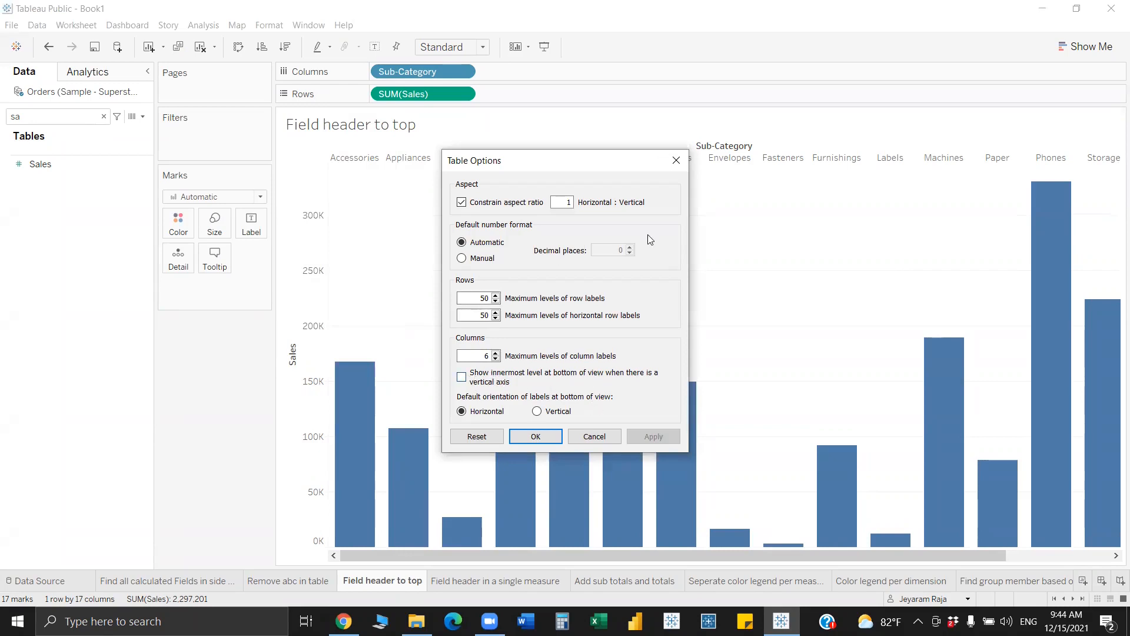
left_click(676, 161)
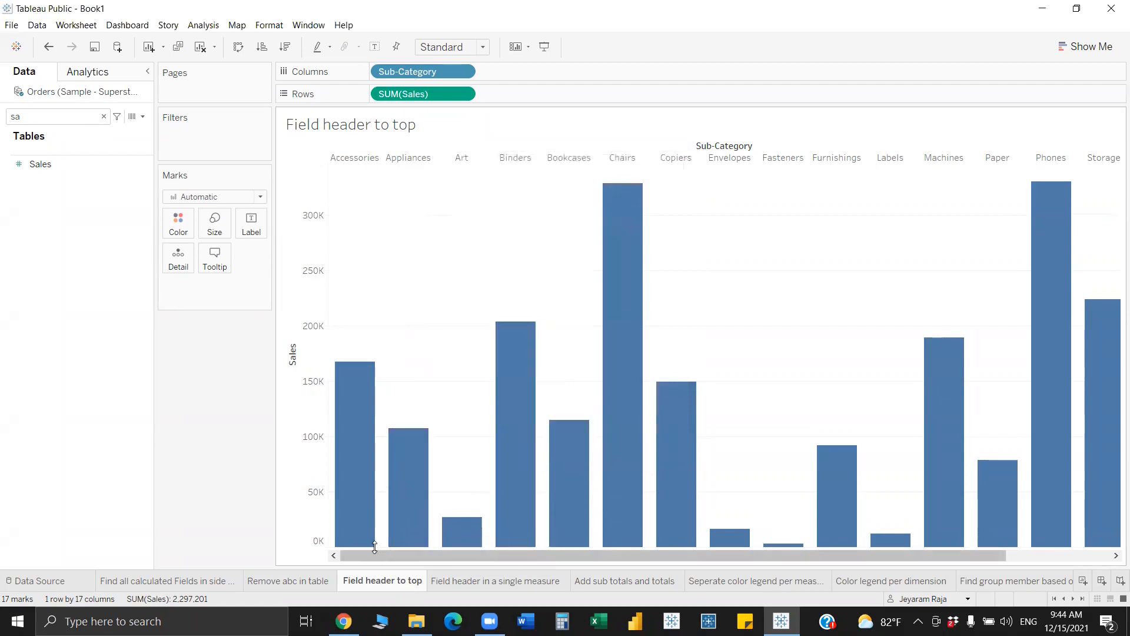
- On the "Field header in a single measure" sheet, find Category and Sub-Category and place both on Rows
left_click(494, 580)
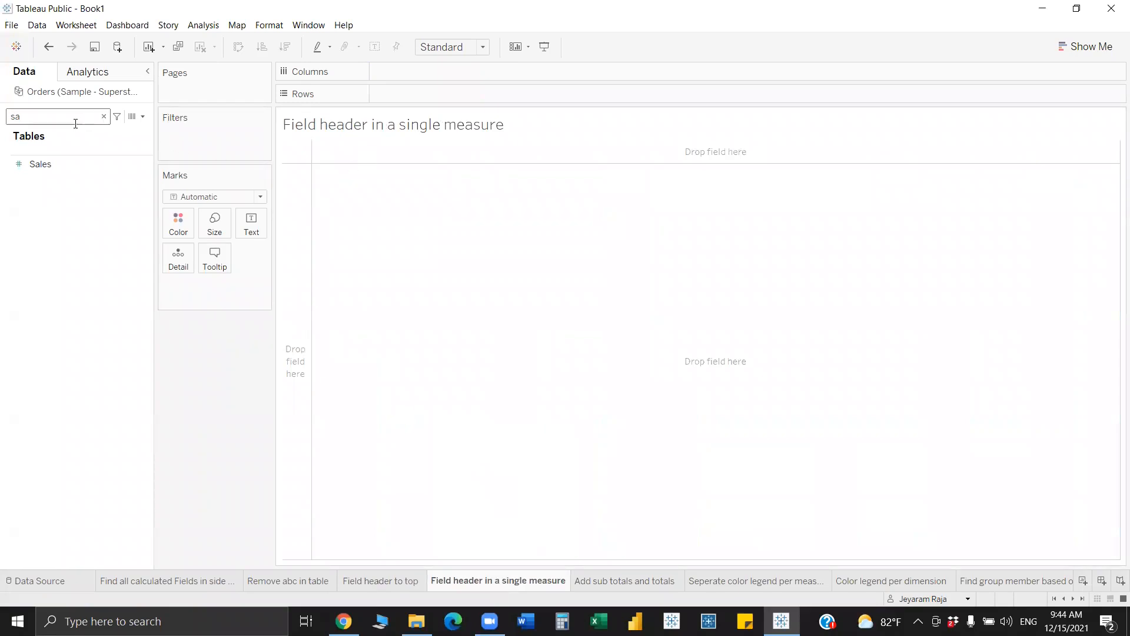
key("BackSpace")
key("BackSpace")
type("ca")
left_click_drag(50, 153, 426, 88)
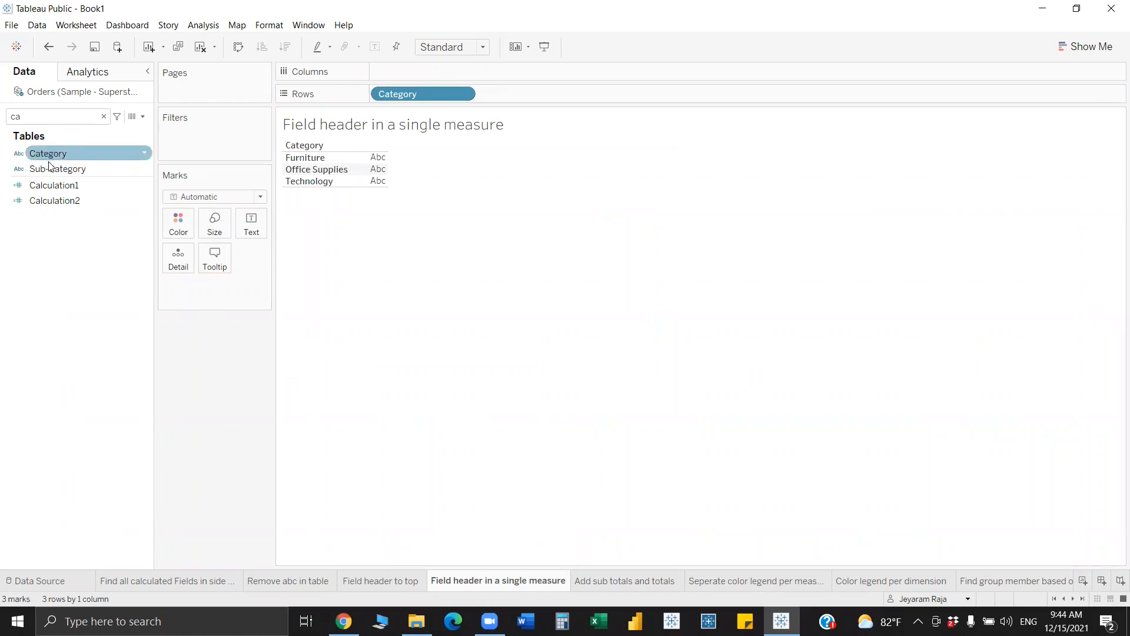
left_click_drag(588, 108, 574, 94)
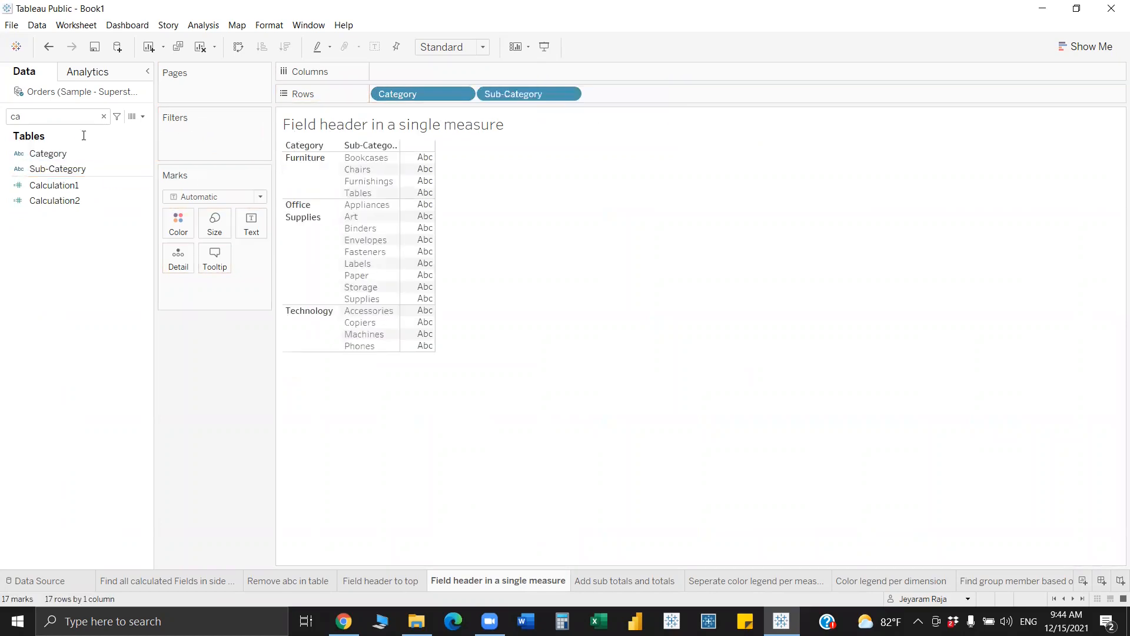
- Find Sales and assign it to the table's Text mark, and slightly widen the Sub-Category column
key("BackSpace")
key("BackSpace")
type("sa")
left_click_drag(47, 163, 254, 226)
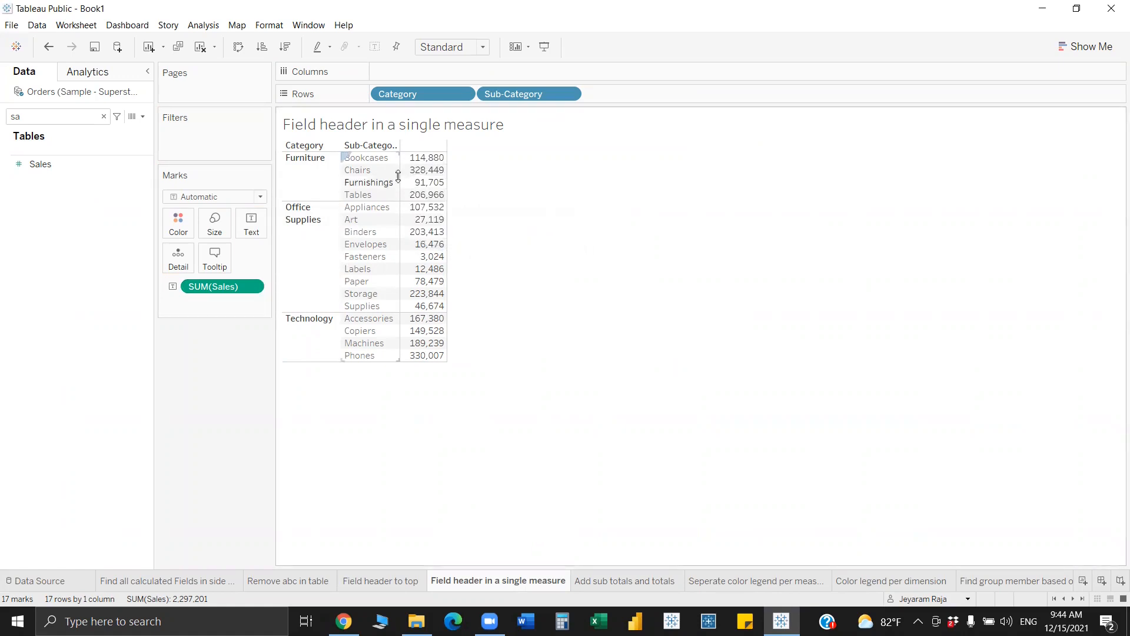
left_click_drag(398, 177, 407, 177)
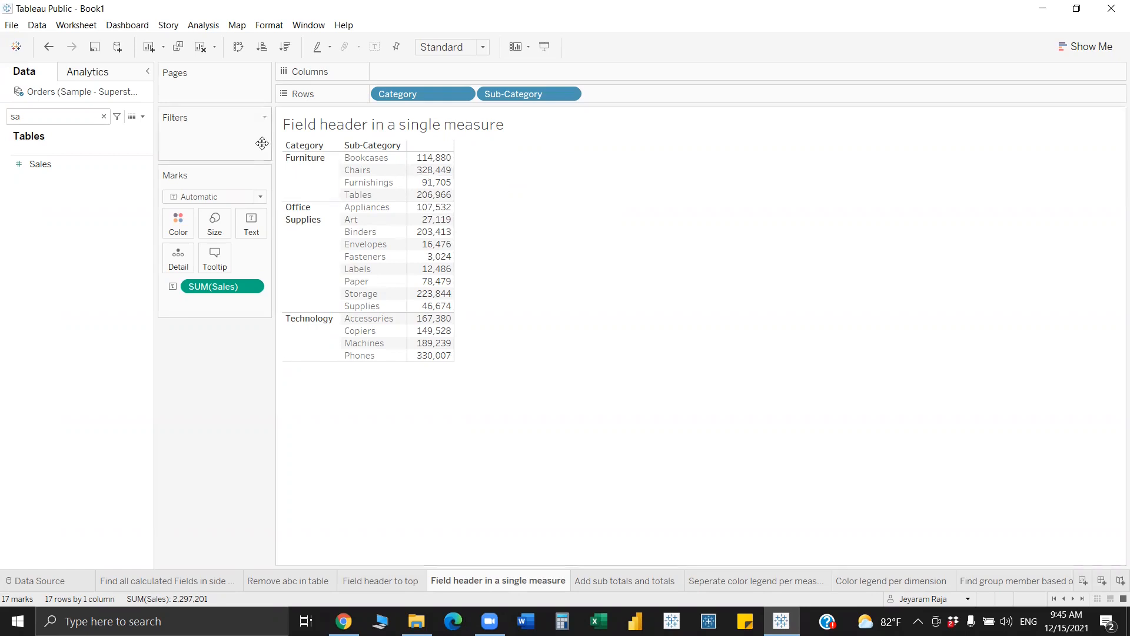
- Find Measure Names and add it as a filter that keeps only Quantity and Sales
double_click(70, 118)
key("BackSpace")
type("me")
left_click_drag(65, 215, 236, 137)
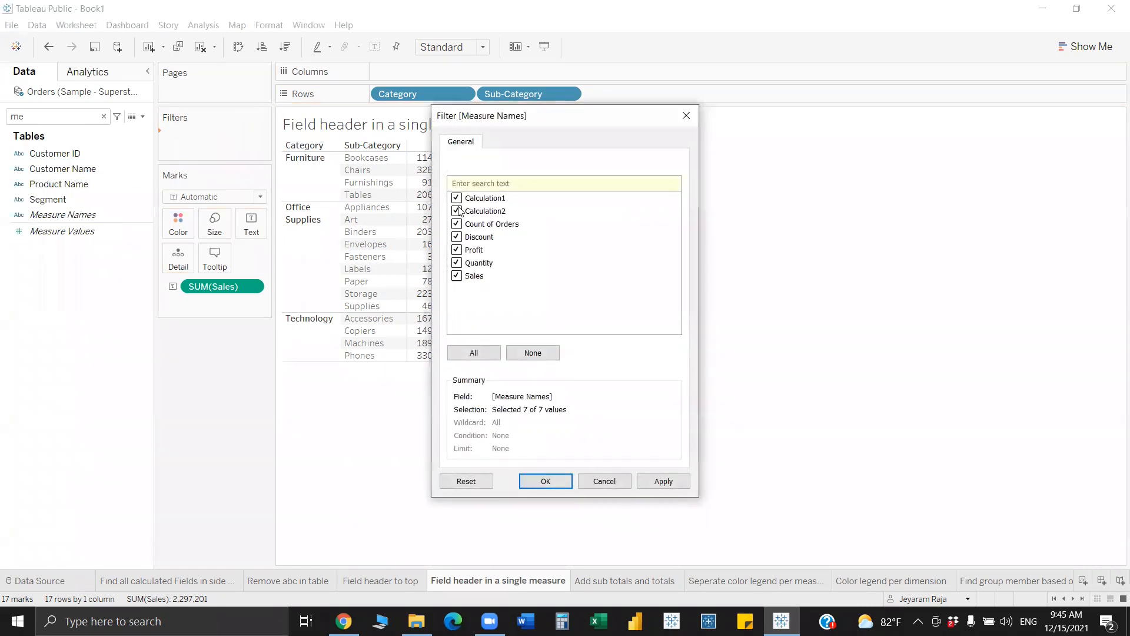
left_click(457, 251)
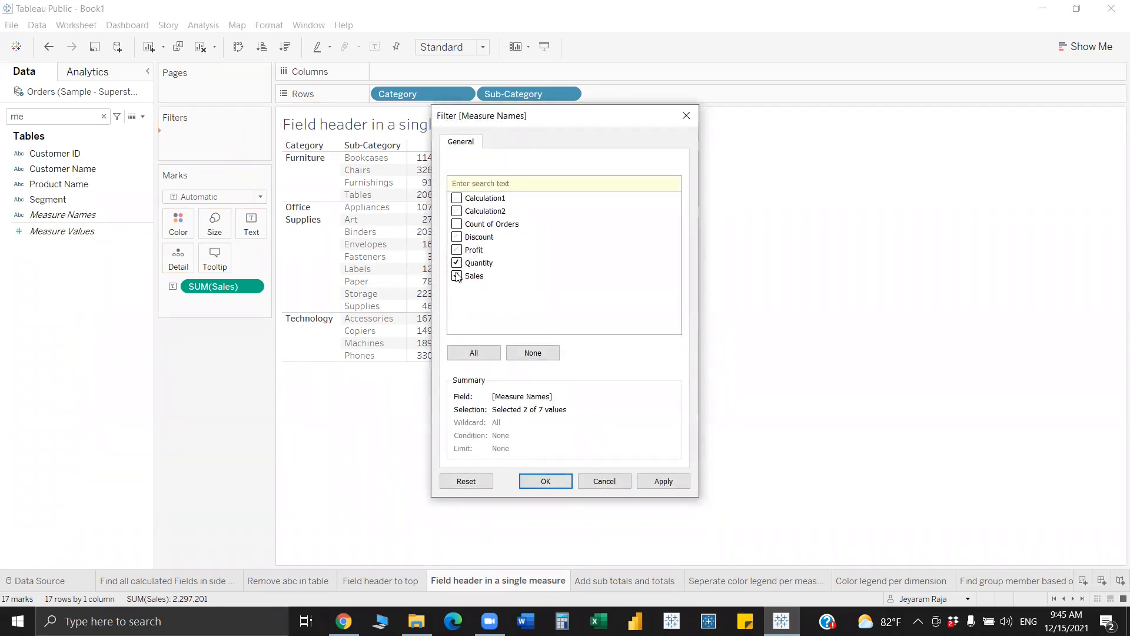
left_click(656, 482)
left_click(533, 479)
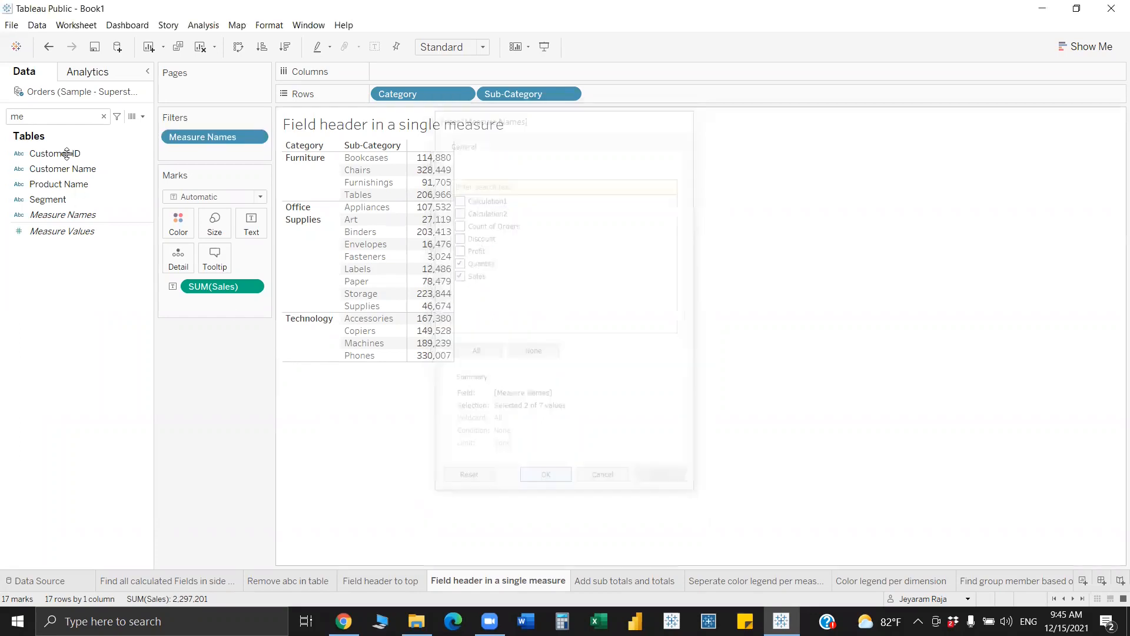
- Place Measure Names on Columns and replace SUM(Sales) on the Text mark with Measure Values
left_click_drag(61, 215, 406, 64)
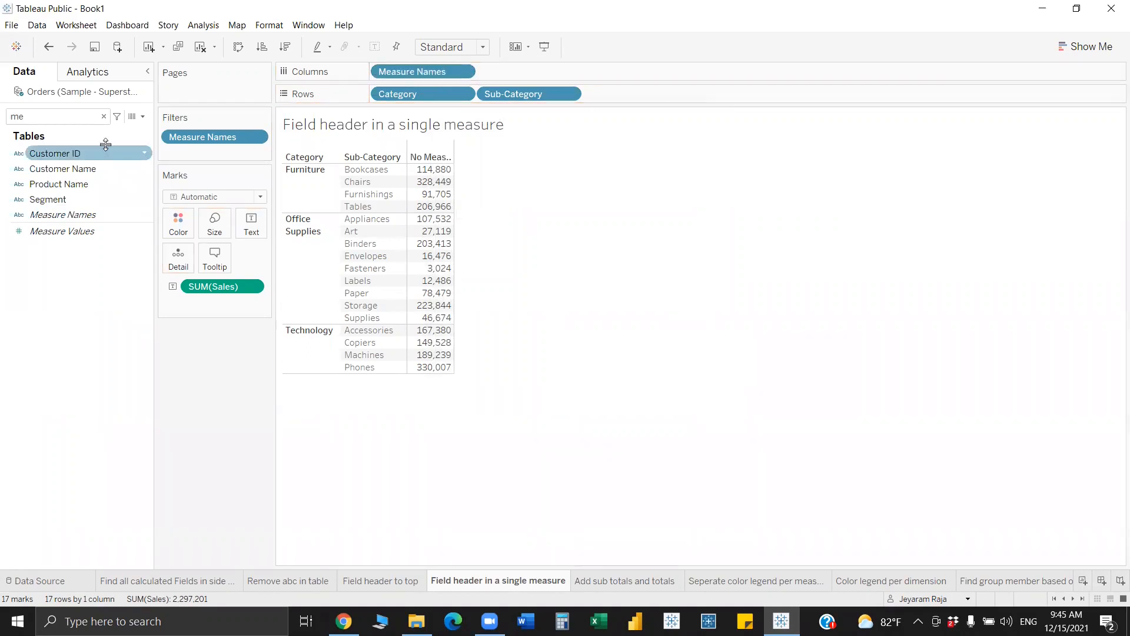
left_click(81, 216)
left_click_drag(83, 231, 250, 225)
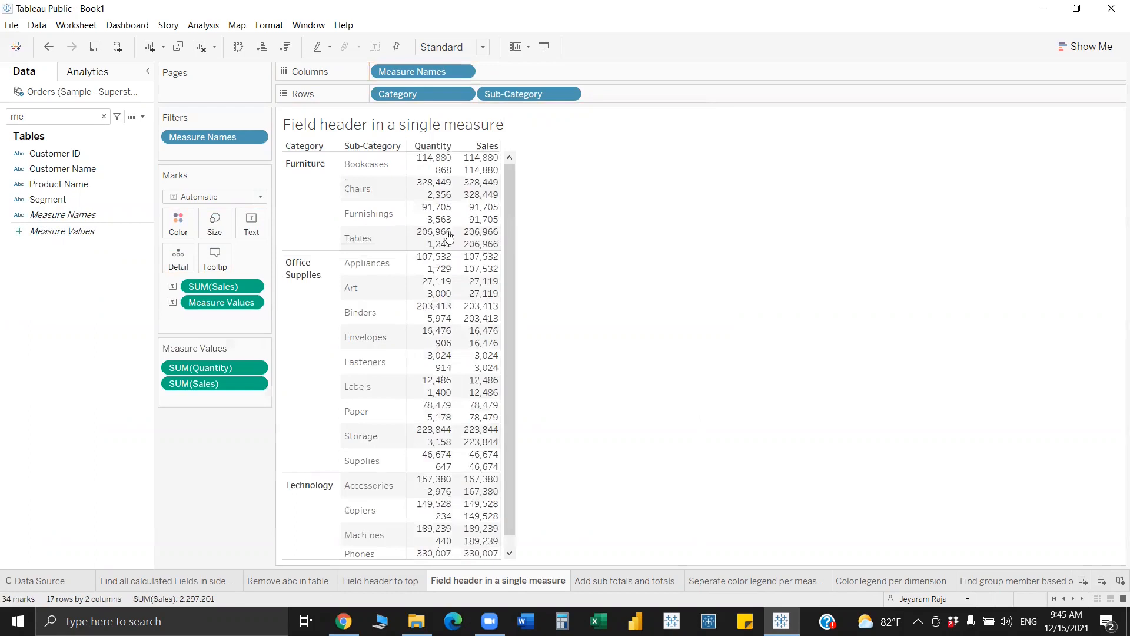
left_click_drag(222, 285, 94, 365)
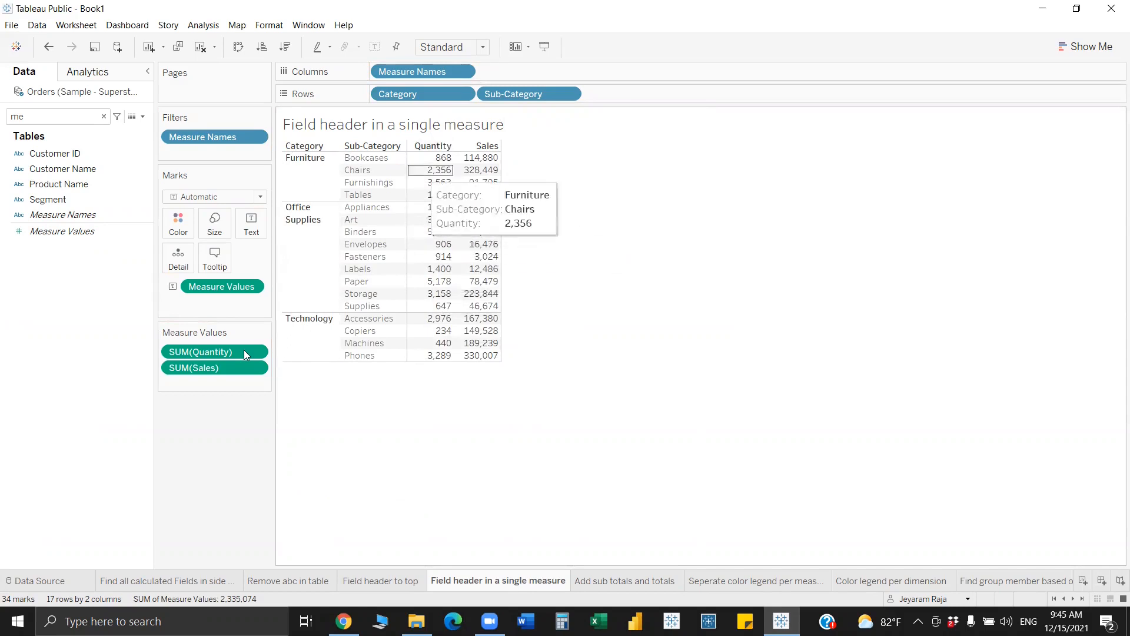
- Edit the Measure Names filter to exclude Quantity and keep only Sales
left_click_drag(225, 351, 86, 356)
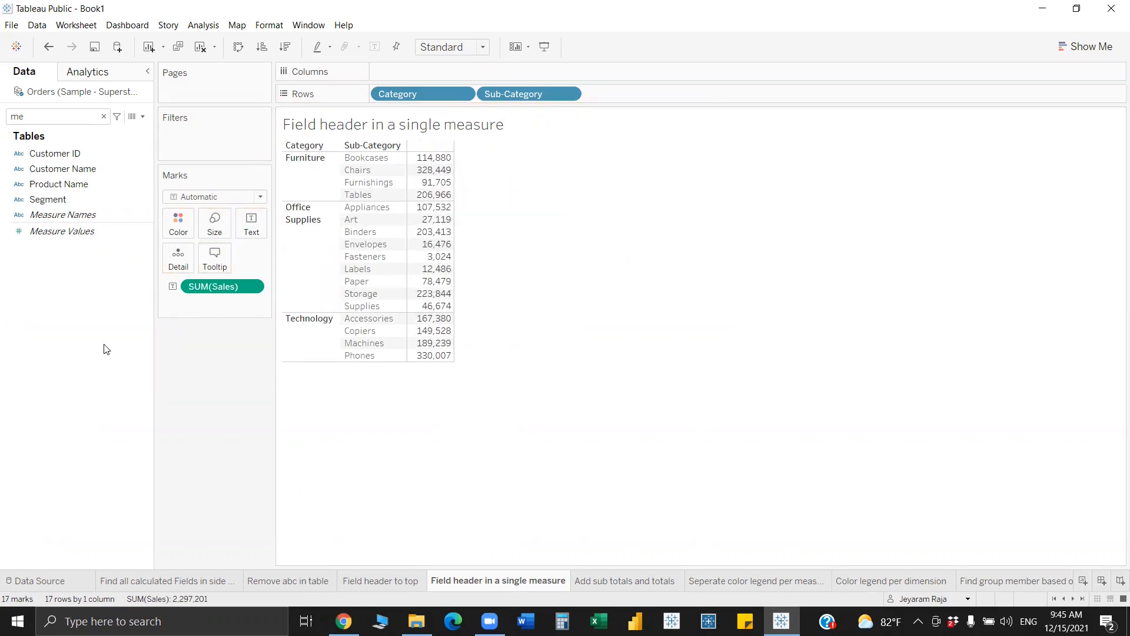
key("ctrl+z")
left_click(256, 136)
left_click(253, 151)
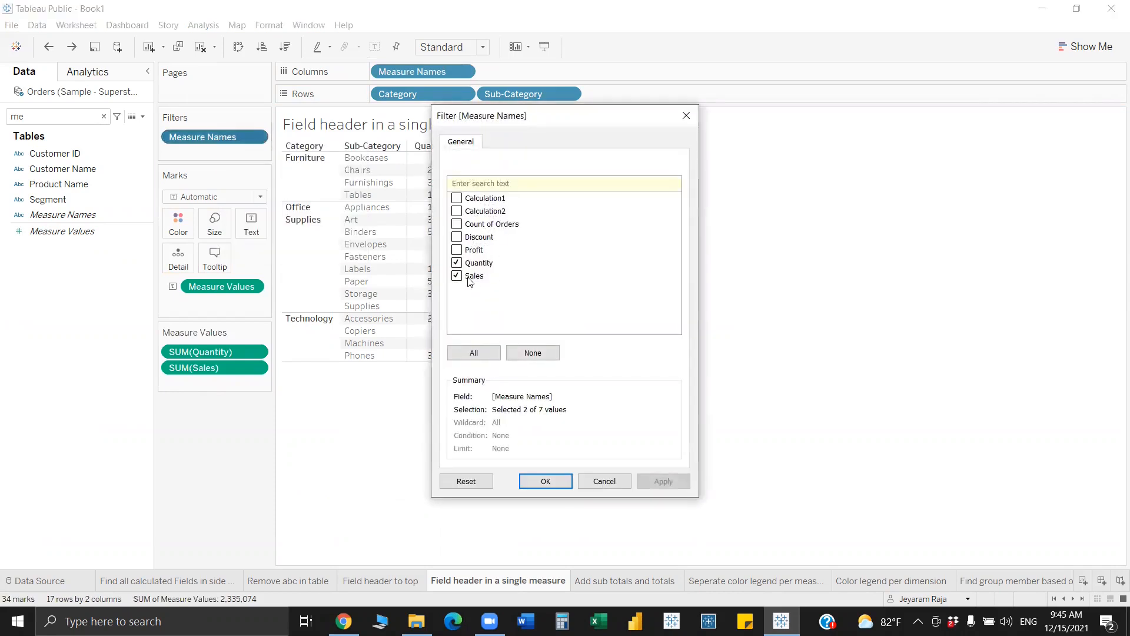
left_click(457, 263)
left_click(654, 481)
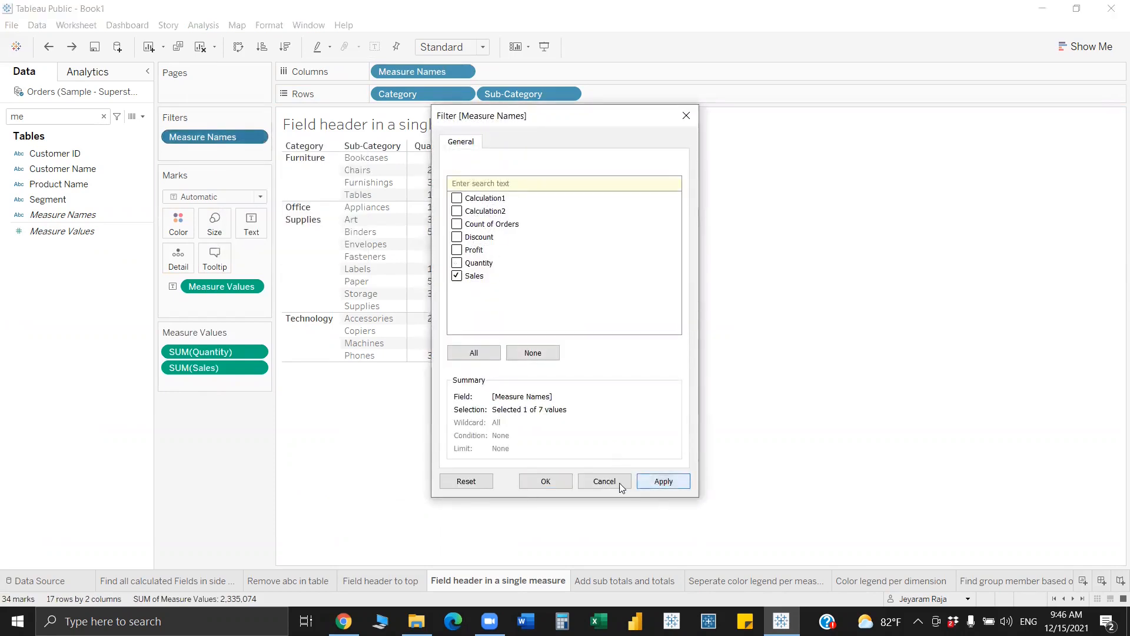
left_click(545, 482)
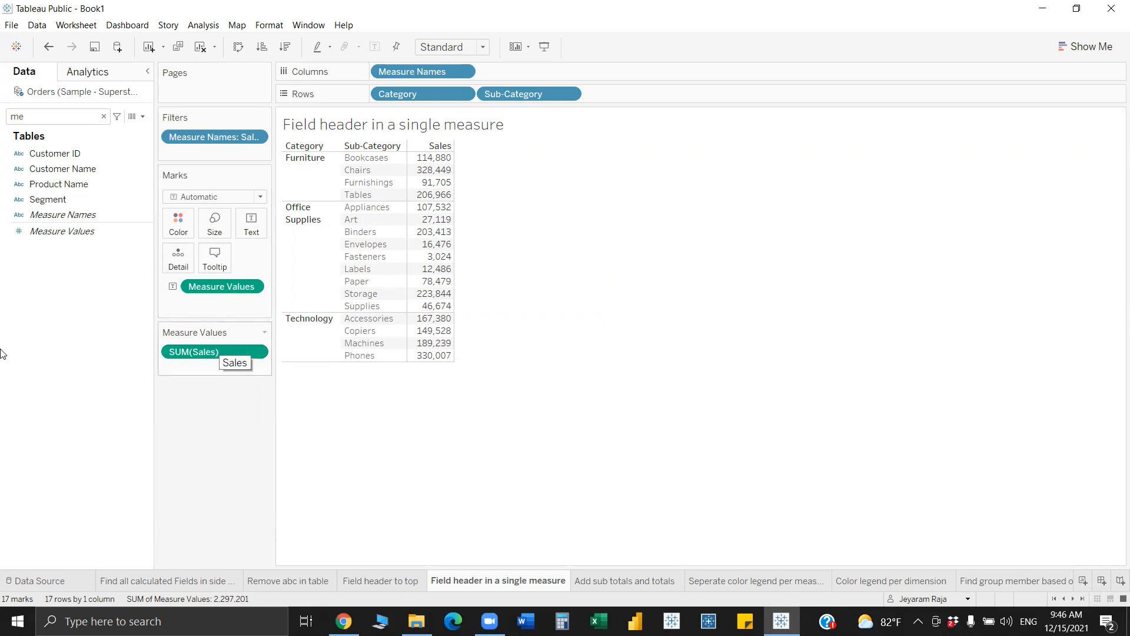
- Review which measures are selected in the Measure Names filter
right_click(236, 137)
left_click(233, 148)
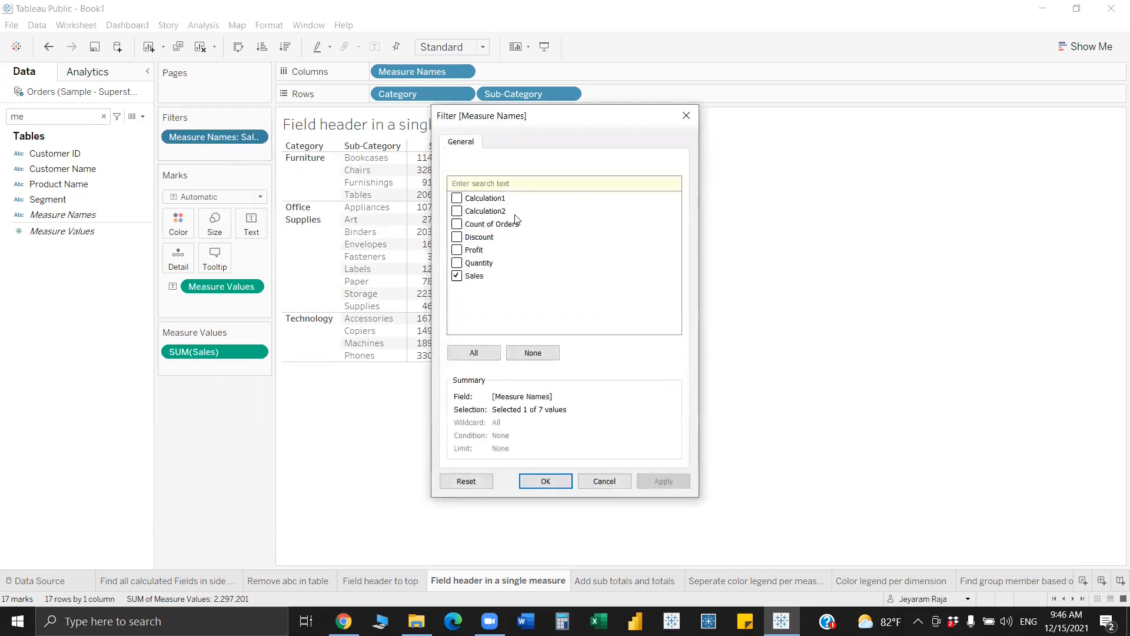
left_click(687, 115)
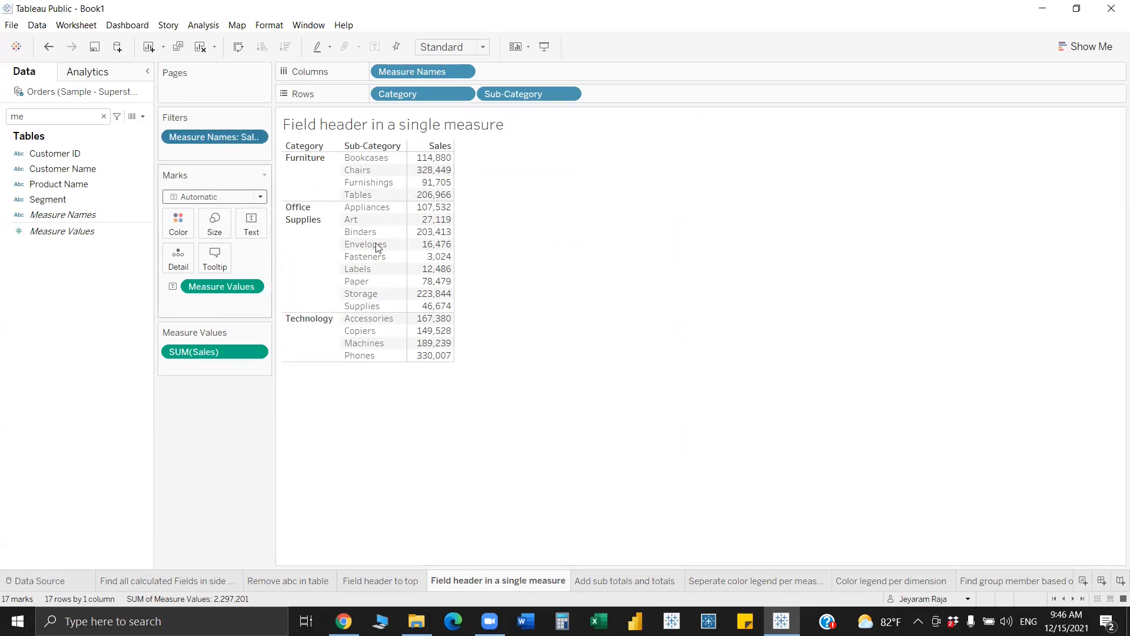
- On the "Add sub totals and totals" sheet, build a text table with Category and Sub-Category on Rows and Sales as the Text mark
left_click(612, 579)
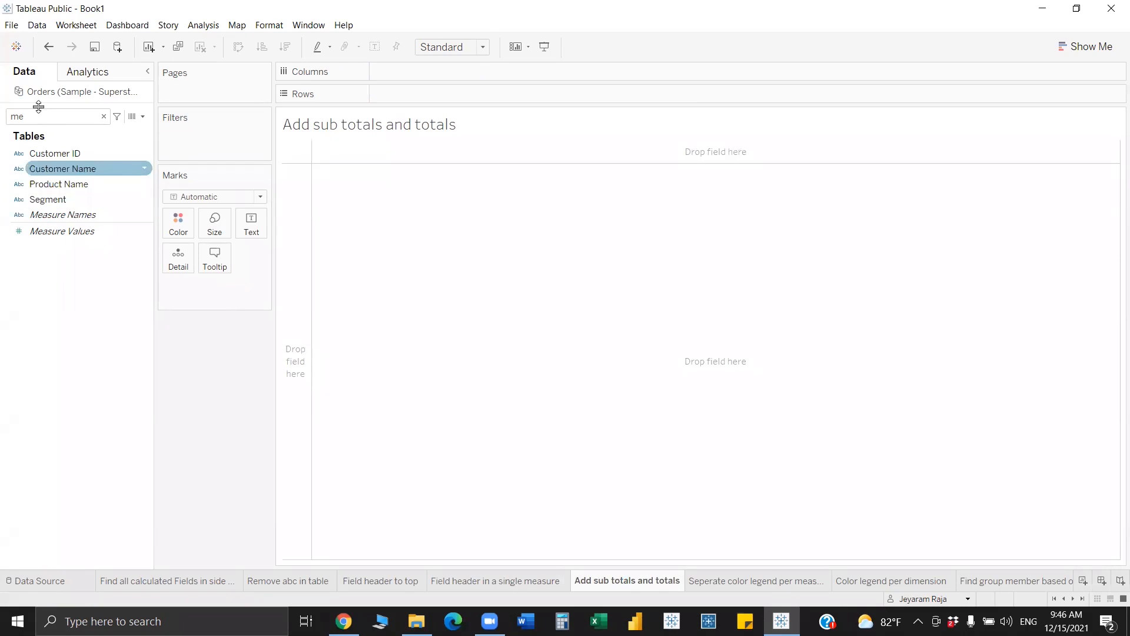
key("BackSpace")
key("BackSpace")
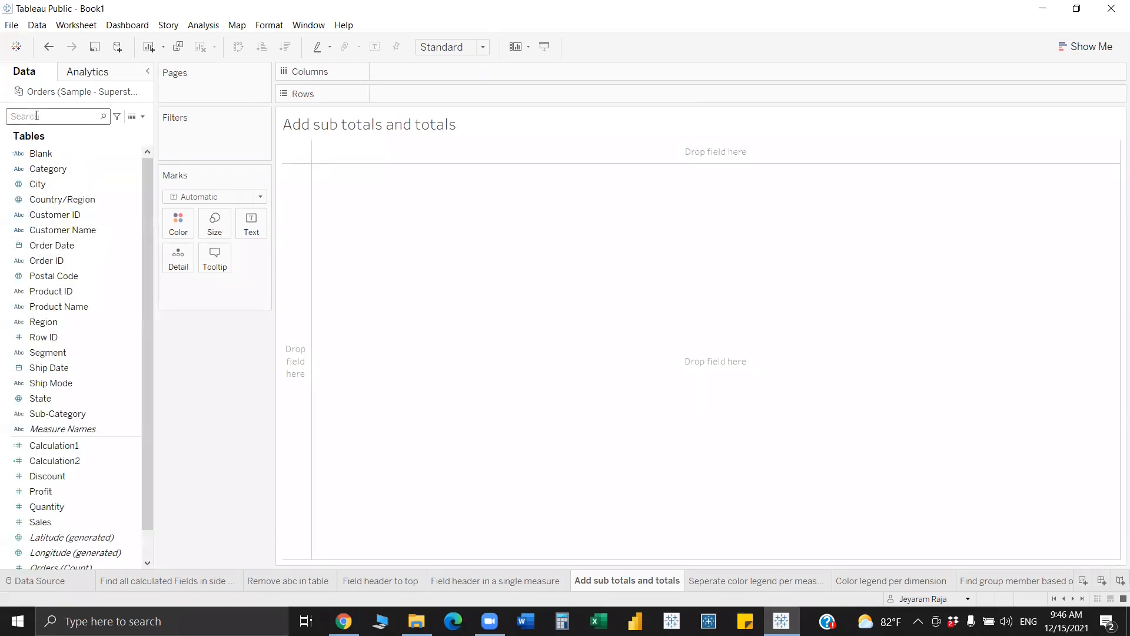
type("ca")
left_click_drag(67, 152, 451, 96)
left_click_drag(105, 170, 575, 93)
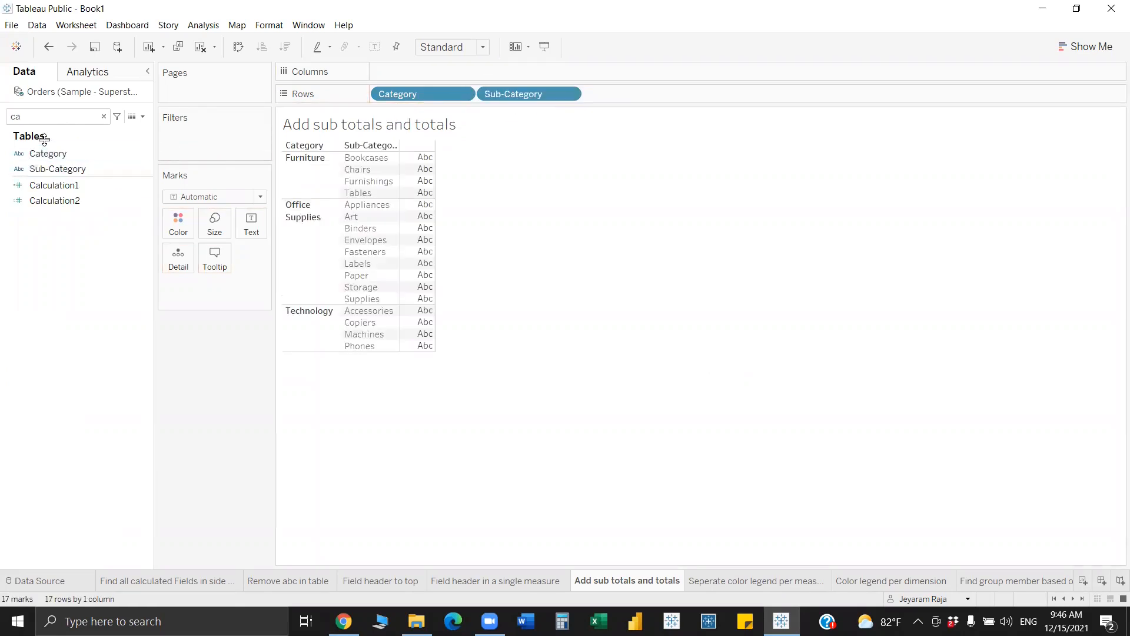
double_click(40, 116)
type("sa")
left_click_drag(40, 164, 259, 227)
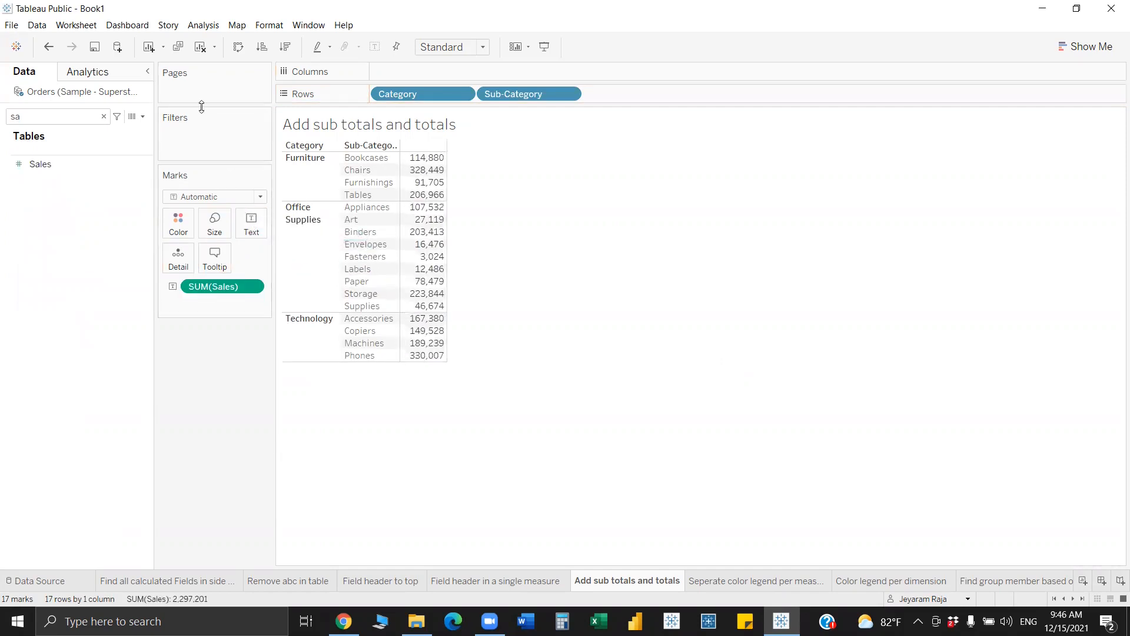
- Show column grand totals for the Category and Sub-Category sales table
left_click(204, 27)
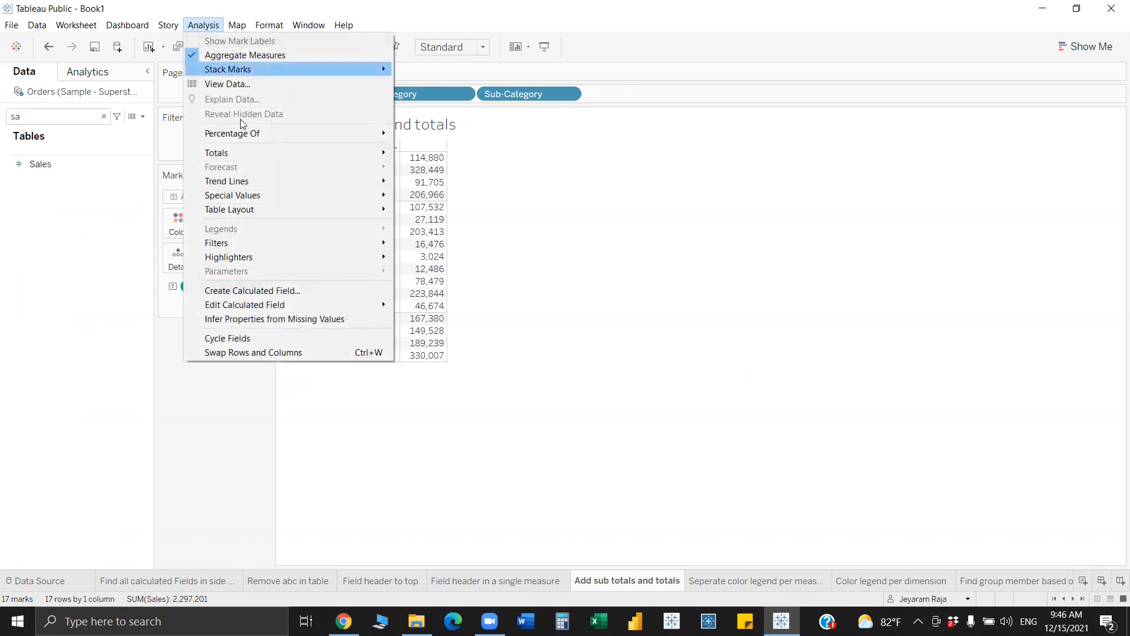
mouse_move(251, 153)
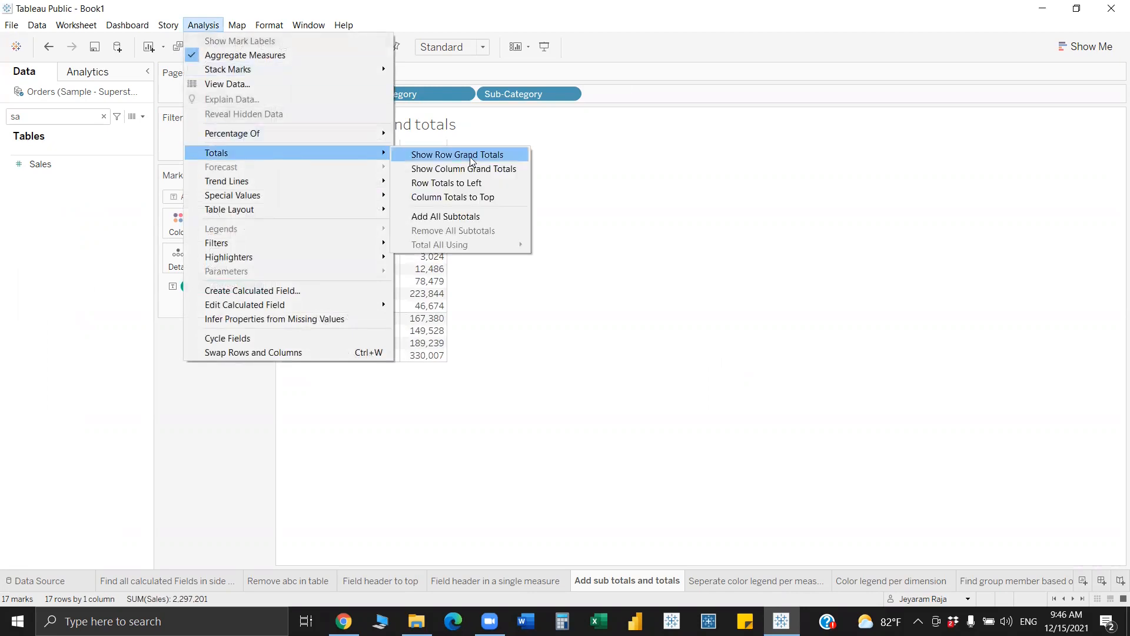
left_click(438, 171)
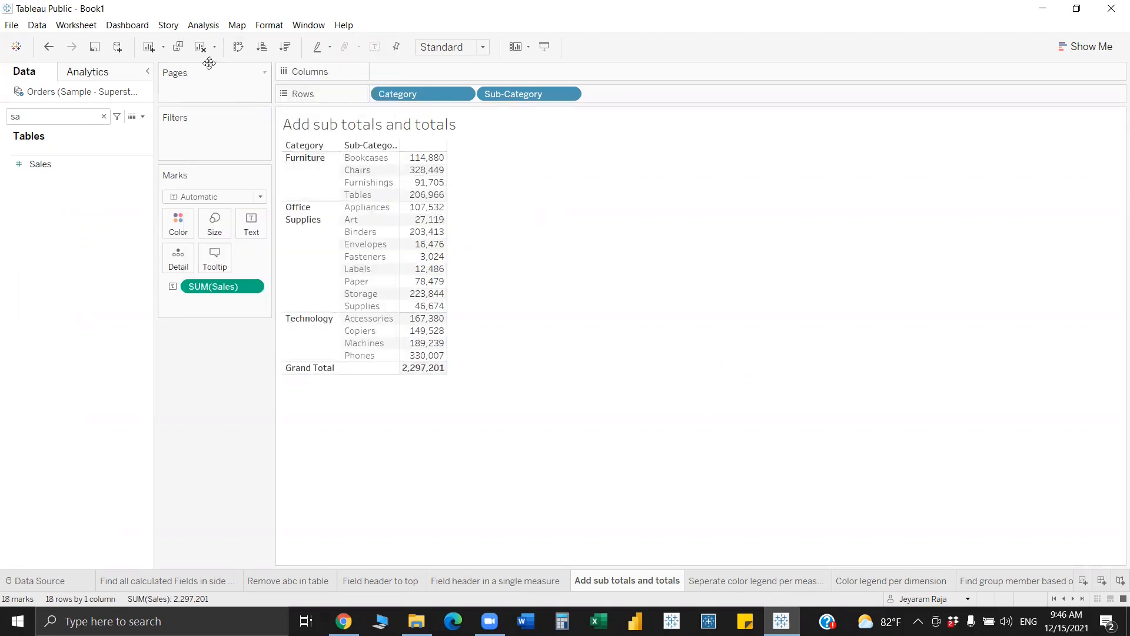
- Add all subtotals to the Category and Sub-Category sales table
left_click(204, 27)
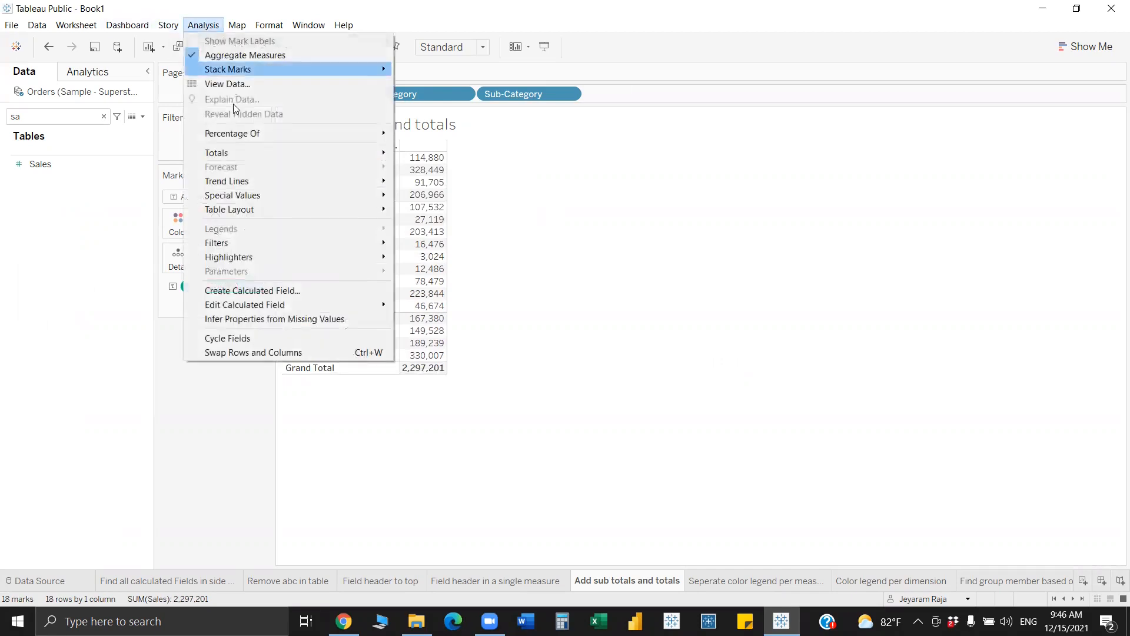
mouse_move(237, 154)
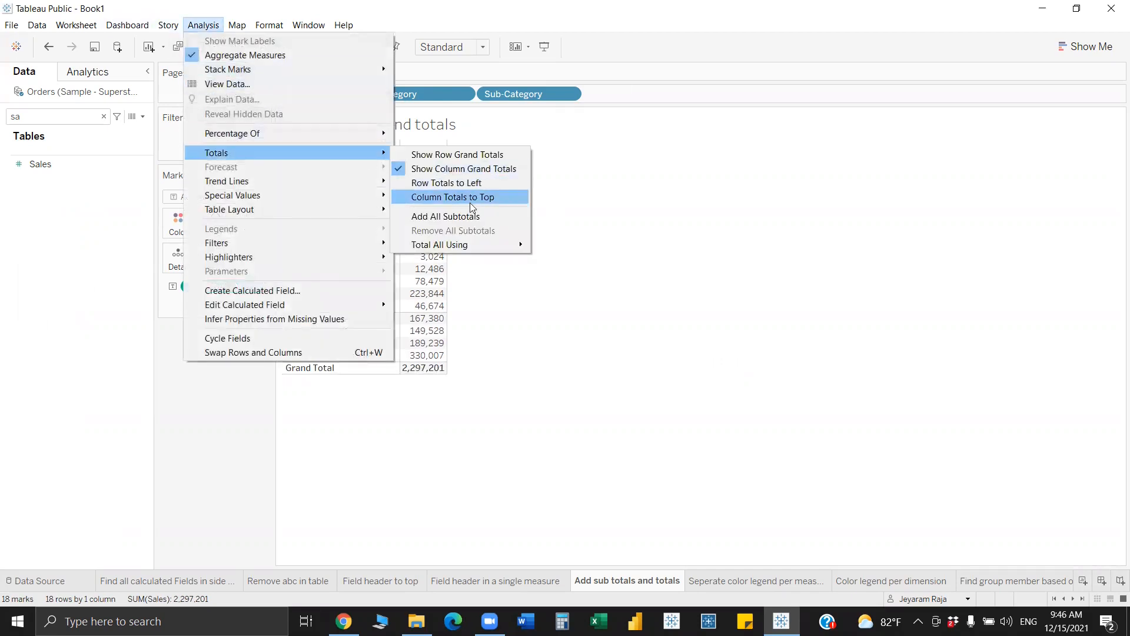
left_click(468, 217)
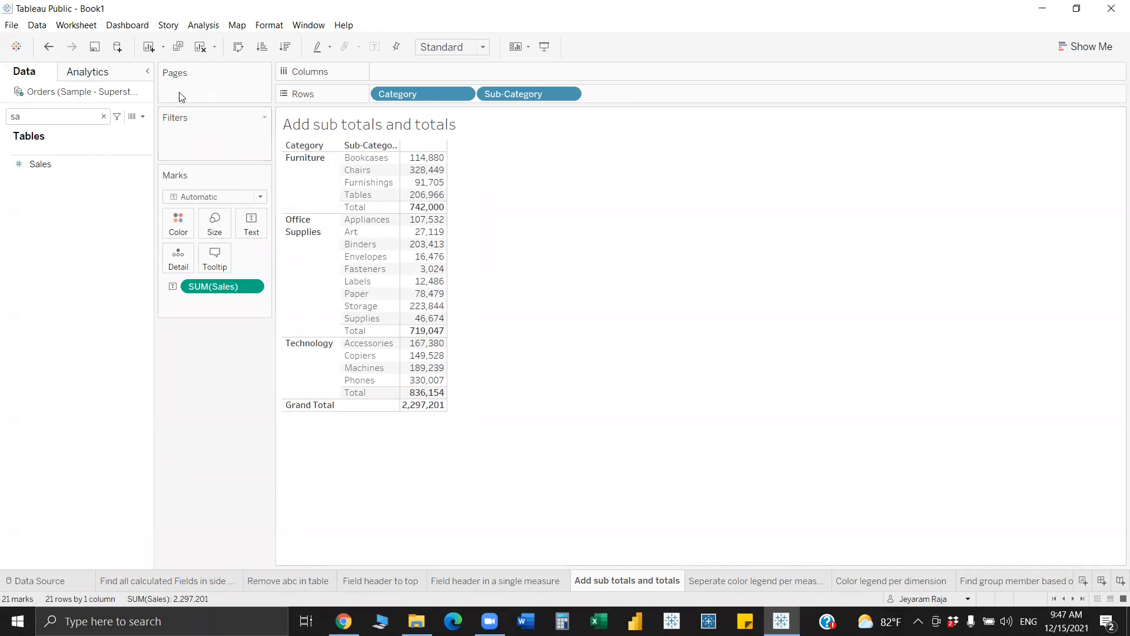
- Turn off column grand totals and remove all subtotals from the sales table
left_click(192, 25)
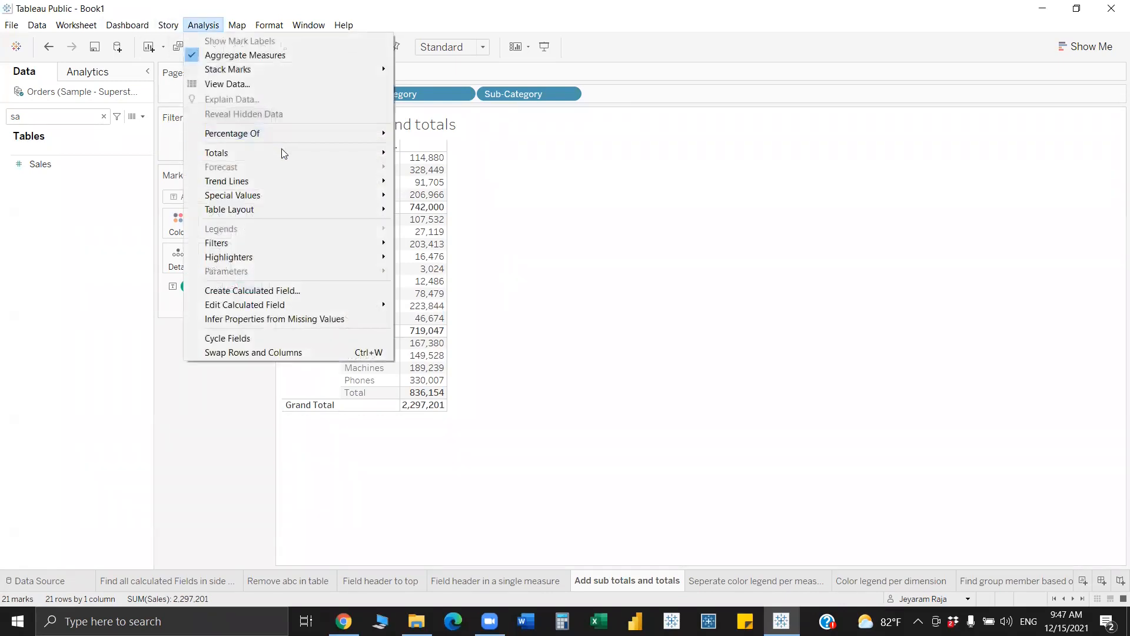
mouse_move(372, 154)
left_click(442, 169)
left_click(203, 25)
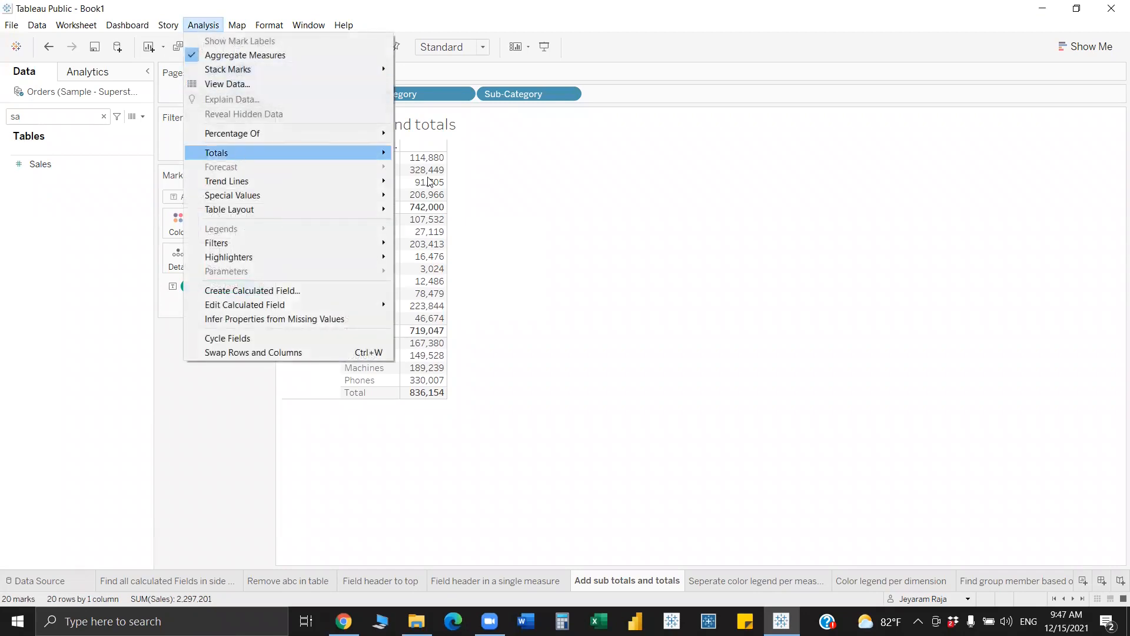
mouse_move(385, 153)
left_click(454, 228)
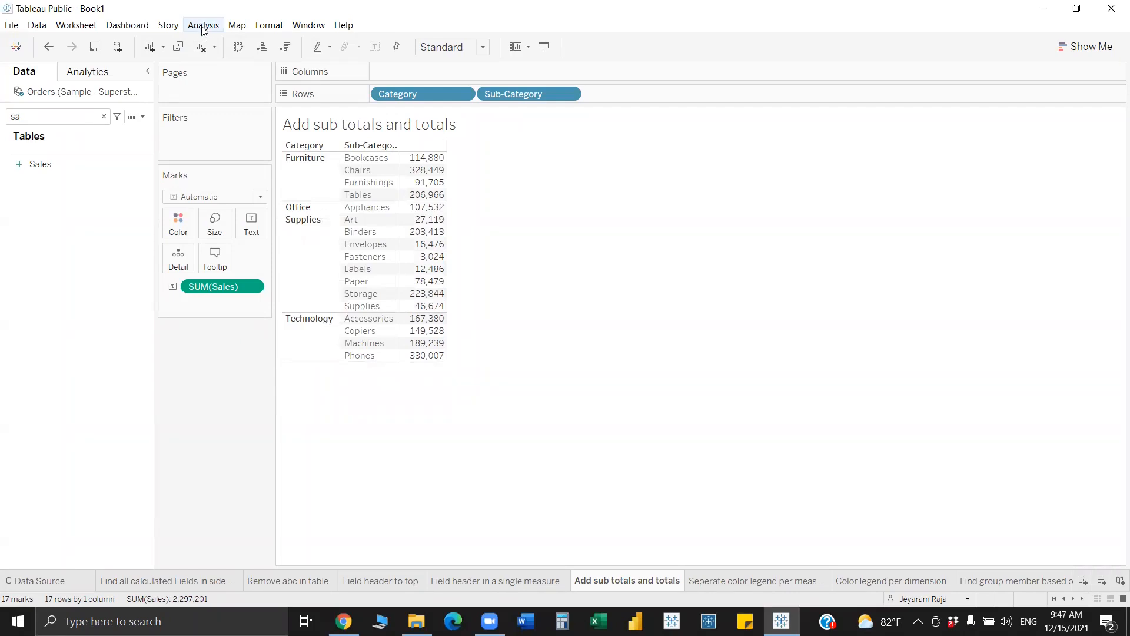
- Add grand totals and subtotals to the sales table with the Totals analytics item
left_click(88, 72)
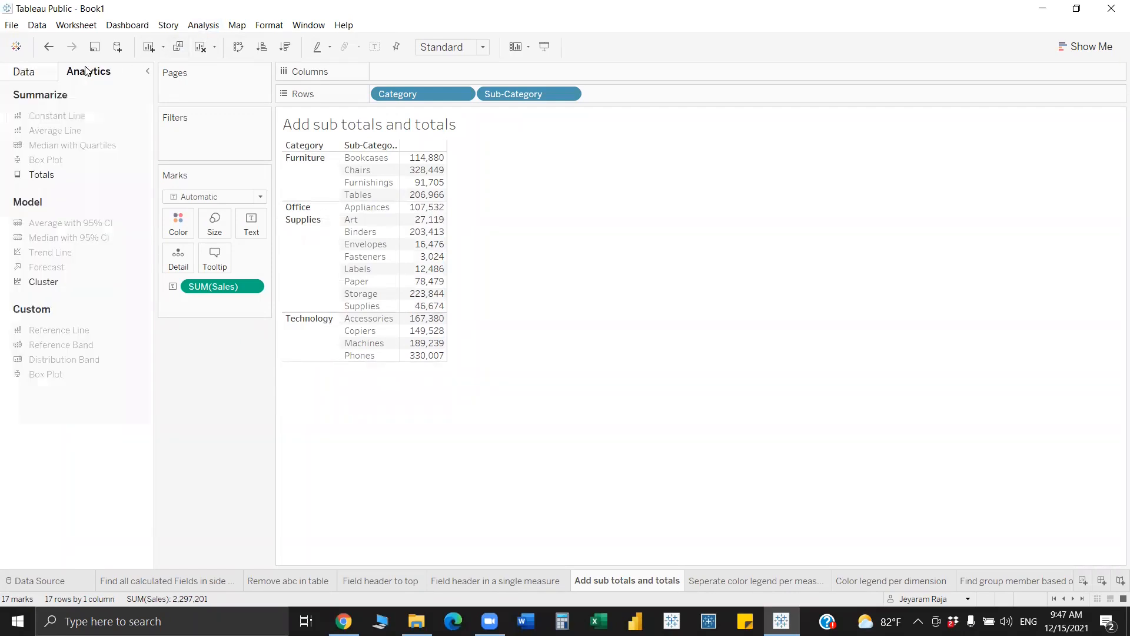
double_click(55, 174)
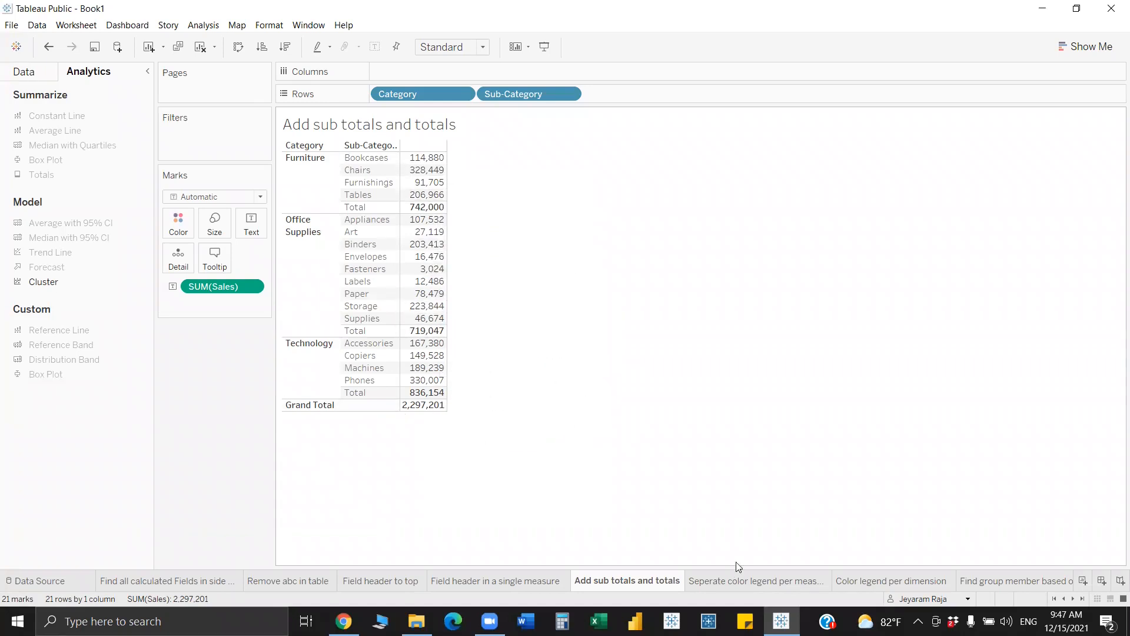
- On the "Seperate color legend per measure" sheet, place Category and Sub-Category on Rows
left_click(740, 582)
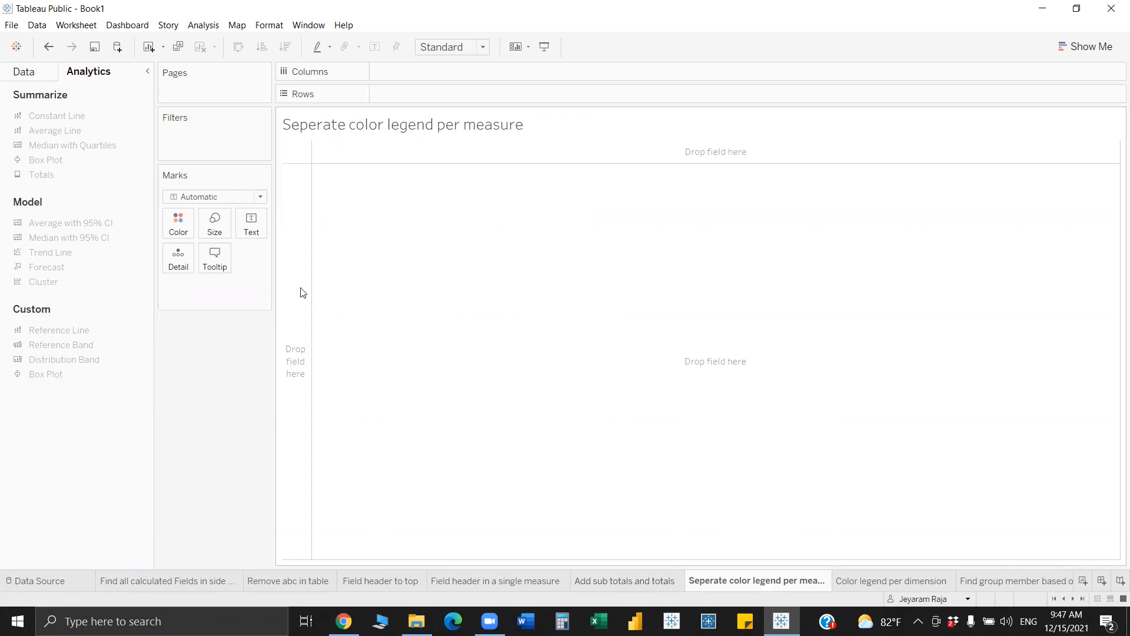
left_click(27, 73)
key("BackSpace")
key("BackSpace")
type("ca")
left_click_drag(49, 153, 543, 92)
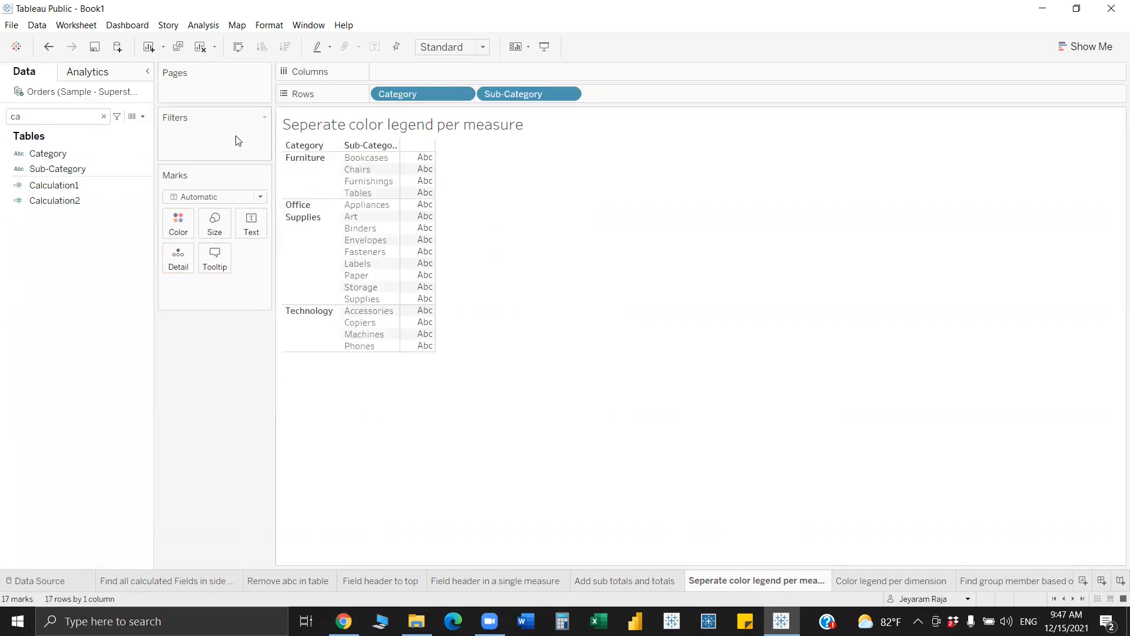
- Add Sales and Quantity as value columns in the Category and Sub-Category table
key("BackSpace")
key("BackSpace")
type("sa")
left_click_drag(40, 164, 384, 189)
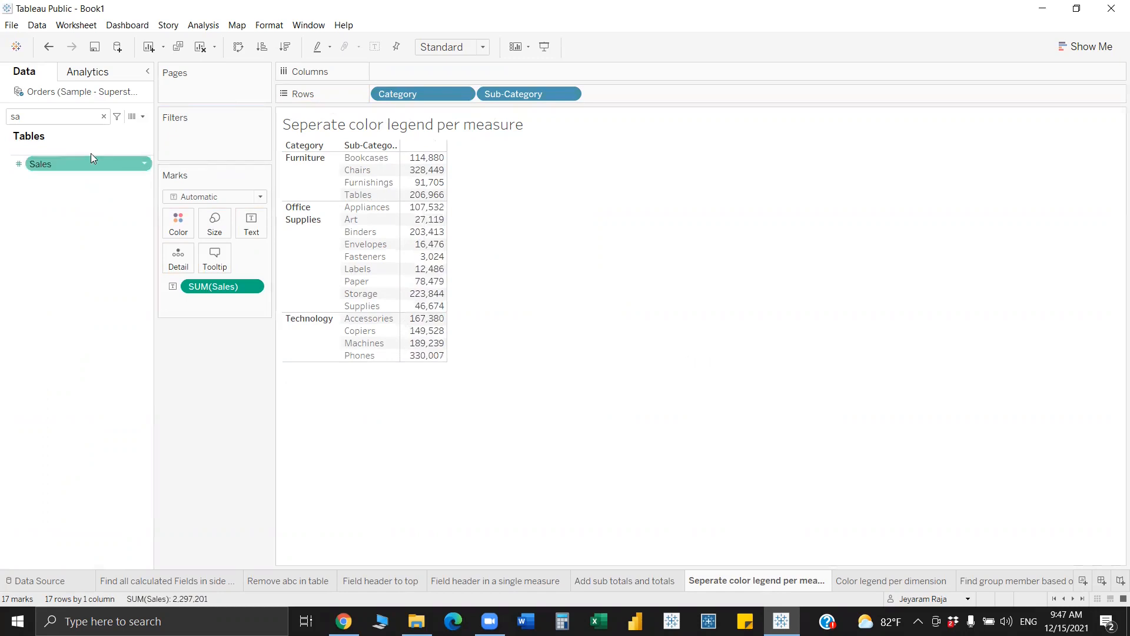
type("qus")
key("BackSpace")
left_click_drag(46, 164, 417, 272)
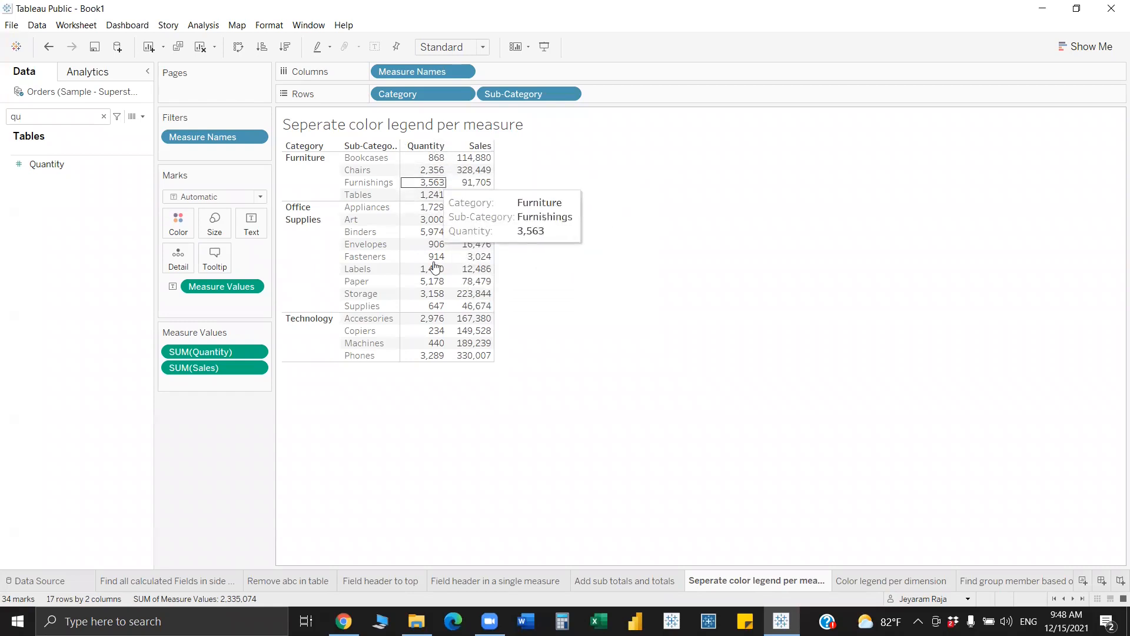
- Color the table values by Measure Names and try to add Discount as another measure
left_click_drag(411, 71, 178, 227)
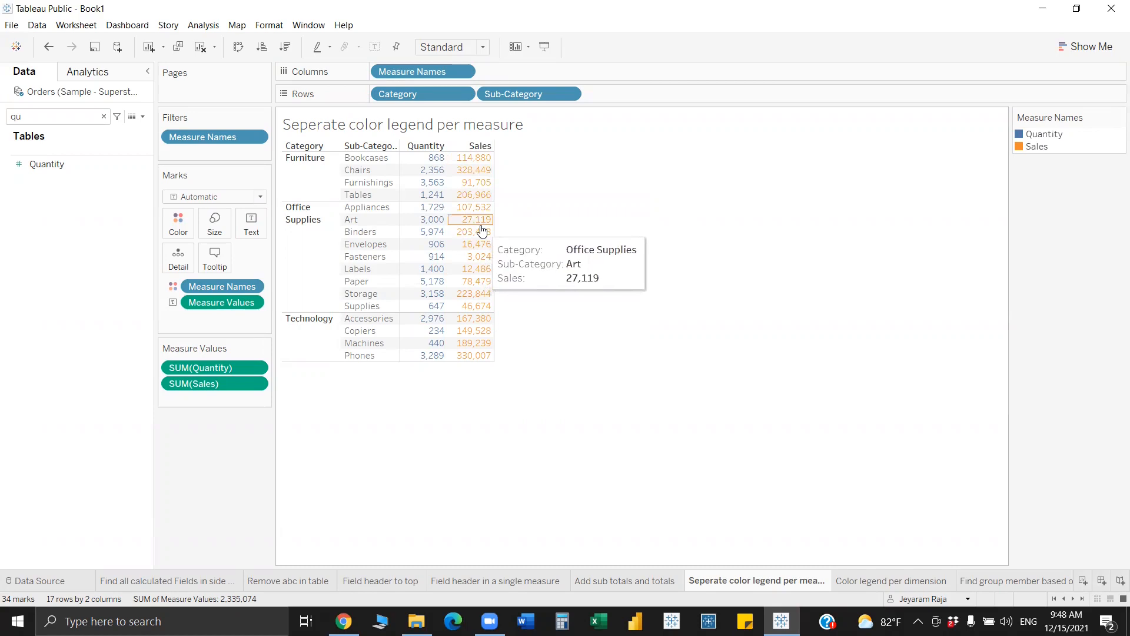
left_click(62, 123)
key("BackSpace")
key("BackSpace")
type("di")
left_click_drag(52, 162, 412, 282)
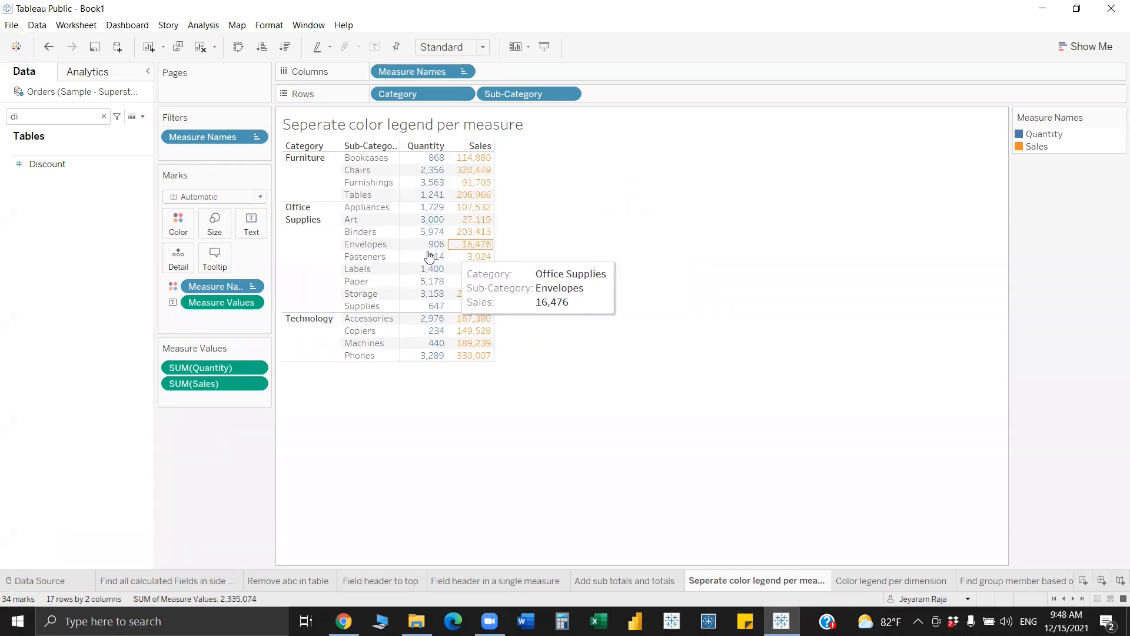
- Replace Measure Names with Measure Values on the Color mark
left_click_drag(232, 287, 88, 248)
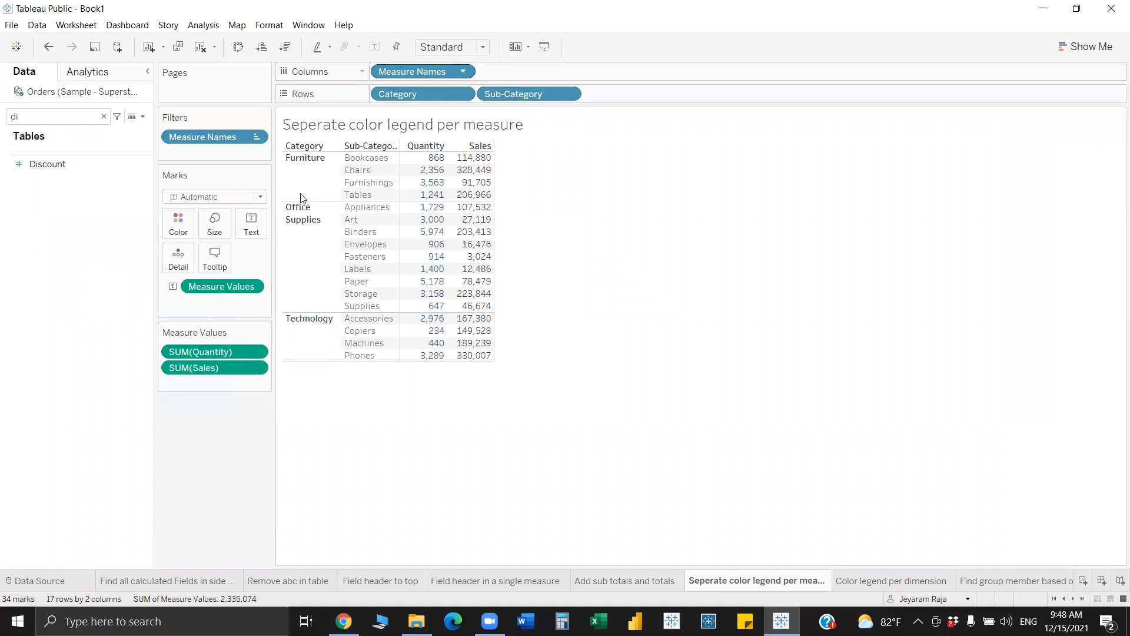
left_click_drag(223, 291, 179, 224)
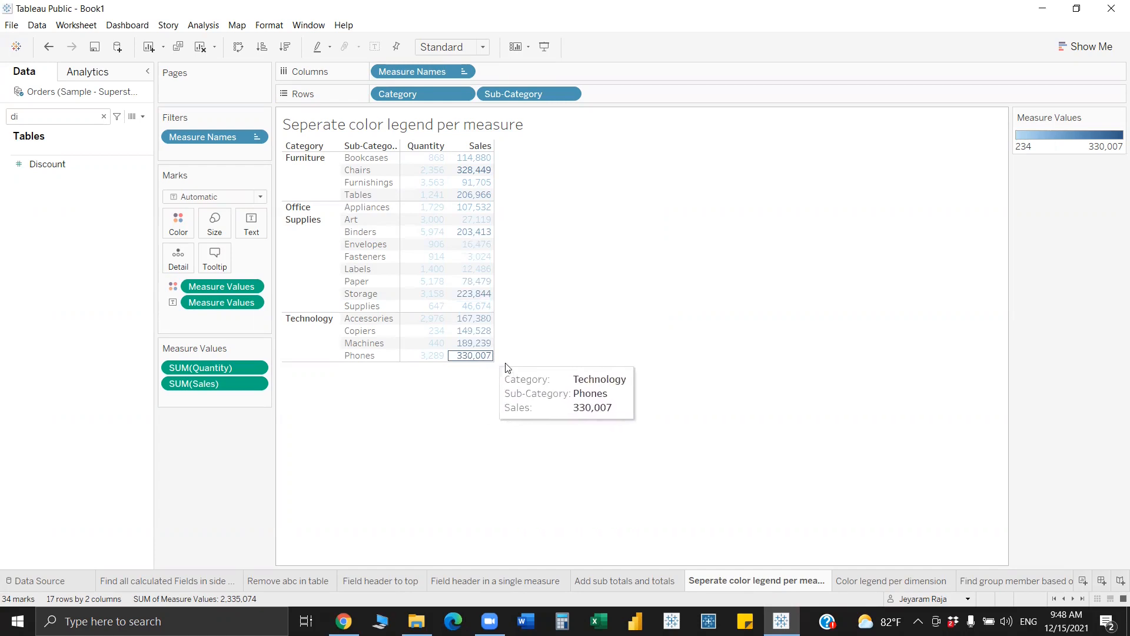
- Try a heat map of Quantity and Sales from Show Me, and undo back to the uncolored text table
left_click(1089, 47)
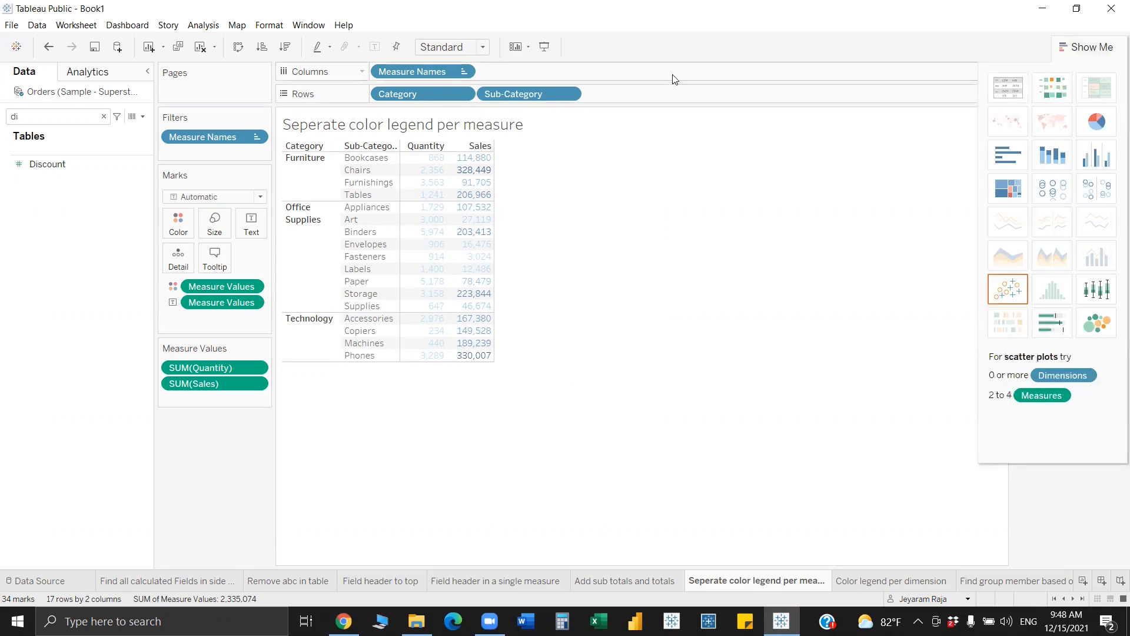
left_click(995, 127)
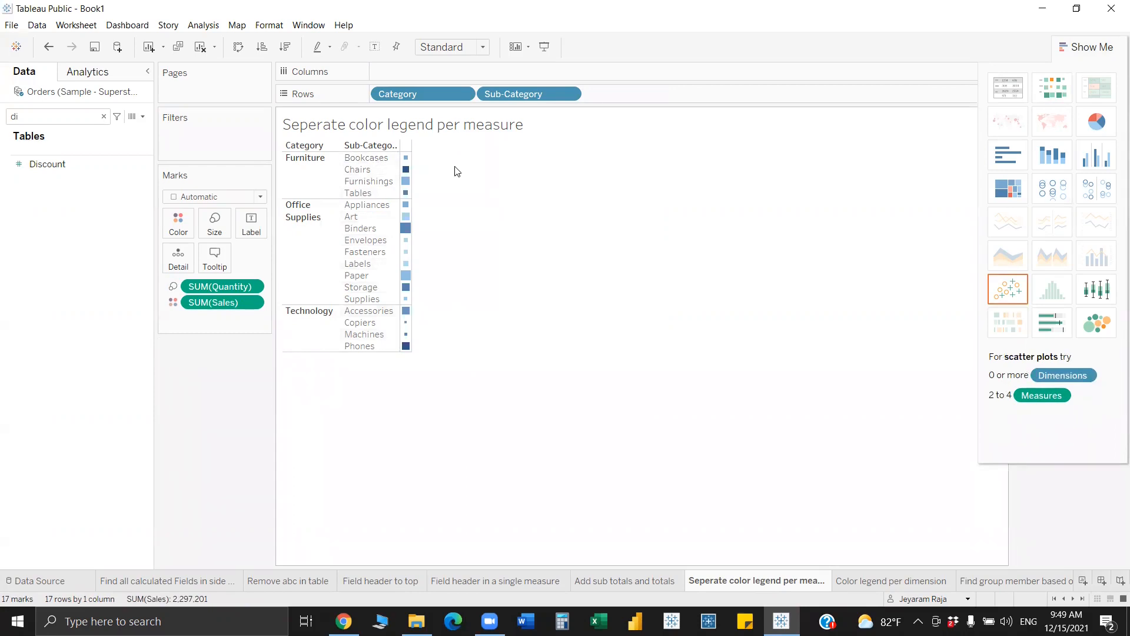
key("ctrl+z")
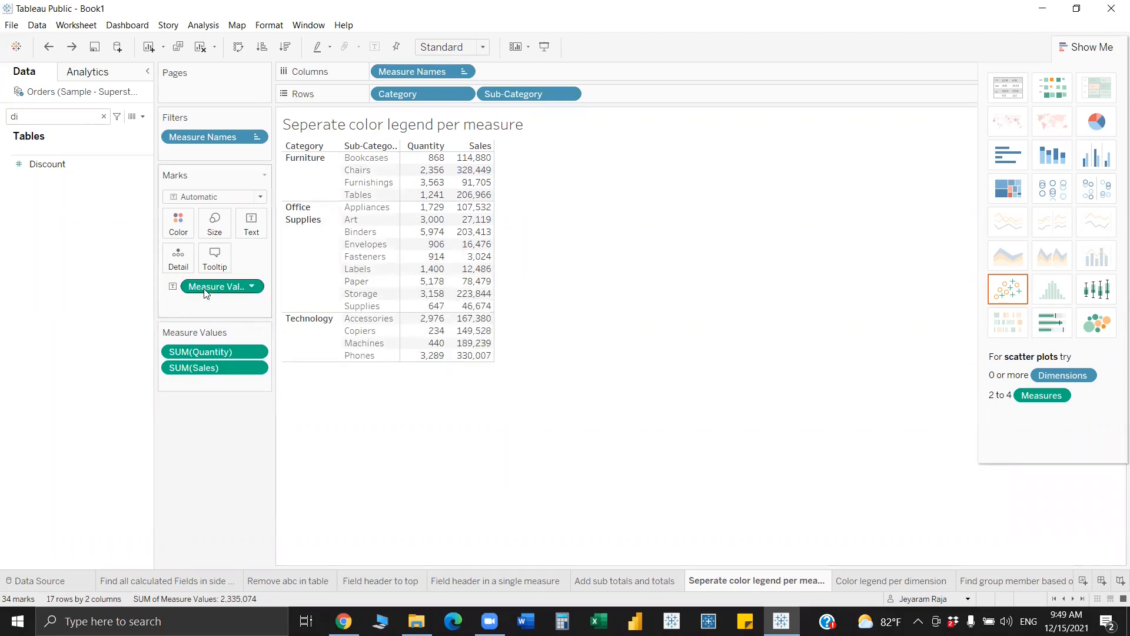
- Set the mark type to Square and color the table cells by Measure Values
left_click(215, 197)
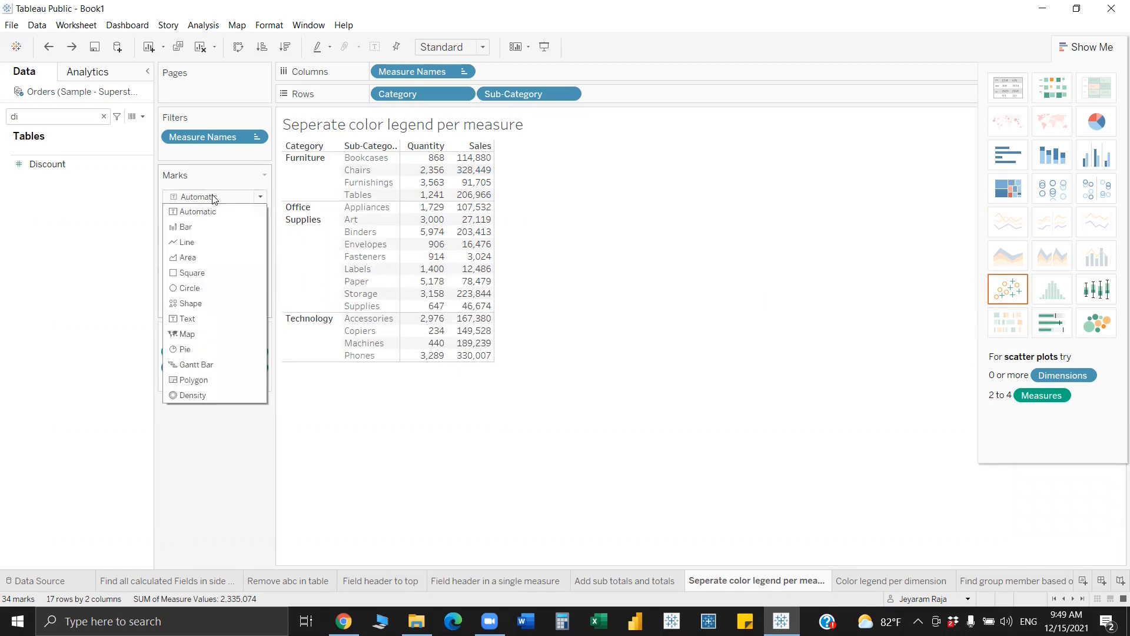
key("Escape")
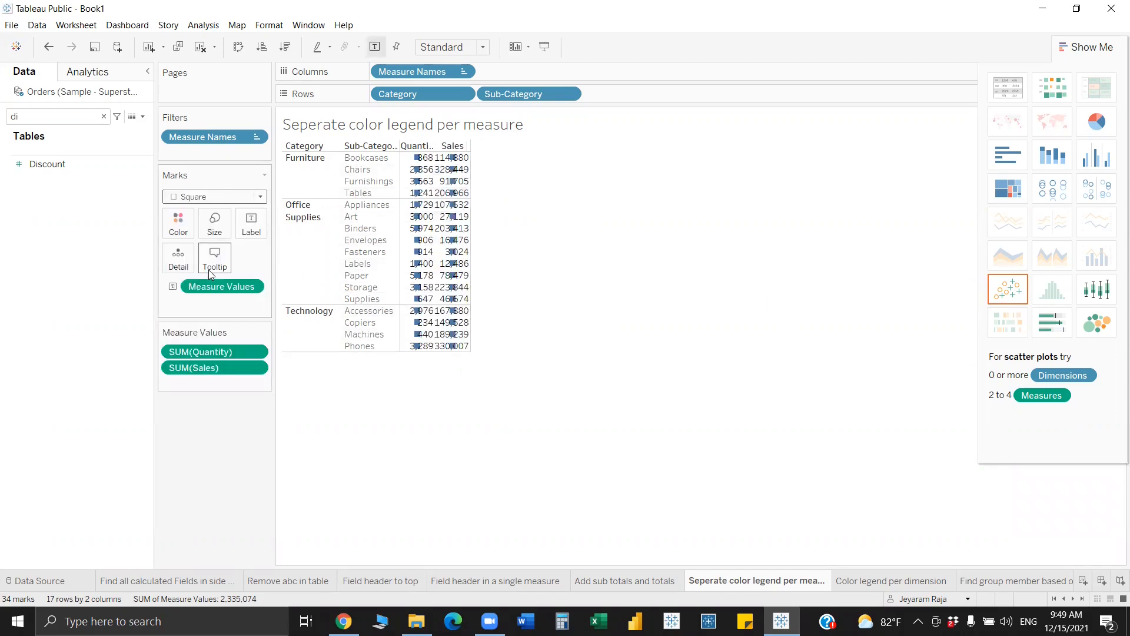
mouse_move(216, 289)
left_mouse_down()
mouse_move(169, 221)
mouse_move(178, 222)
left_mouse_up()
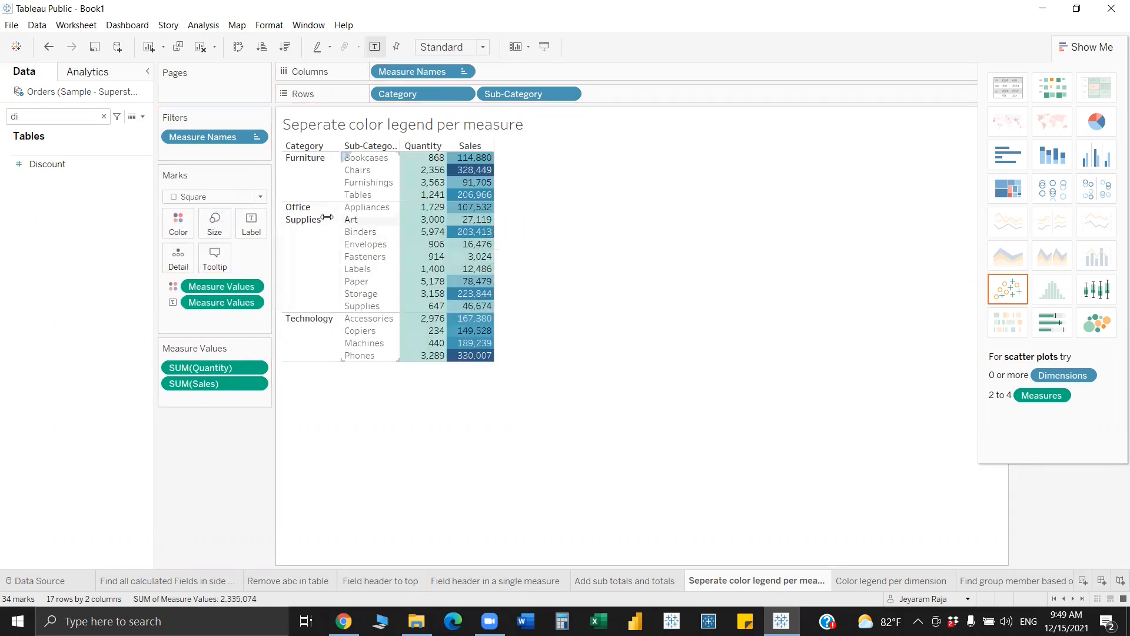
mouse_move(477, 201)
- On the "Color legend per dimension" sheet, place Category and Sub-Category on Rows
left_click(899, 578)
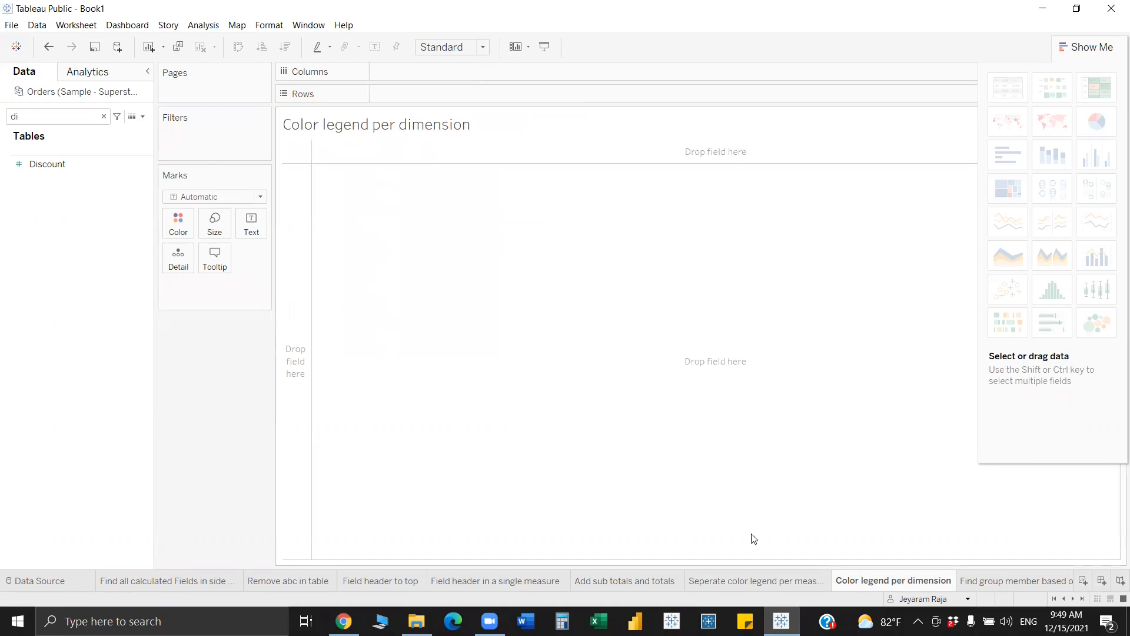
left_click(35, 119)
key("BackSpace")
key("BackSpace")
type("ca")
left_click(66, 155)
left_click_drag(66, 155, 465, 96)
left_click_drag(83, 169, 605, 94)
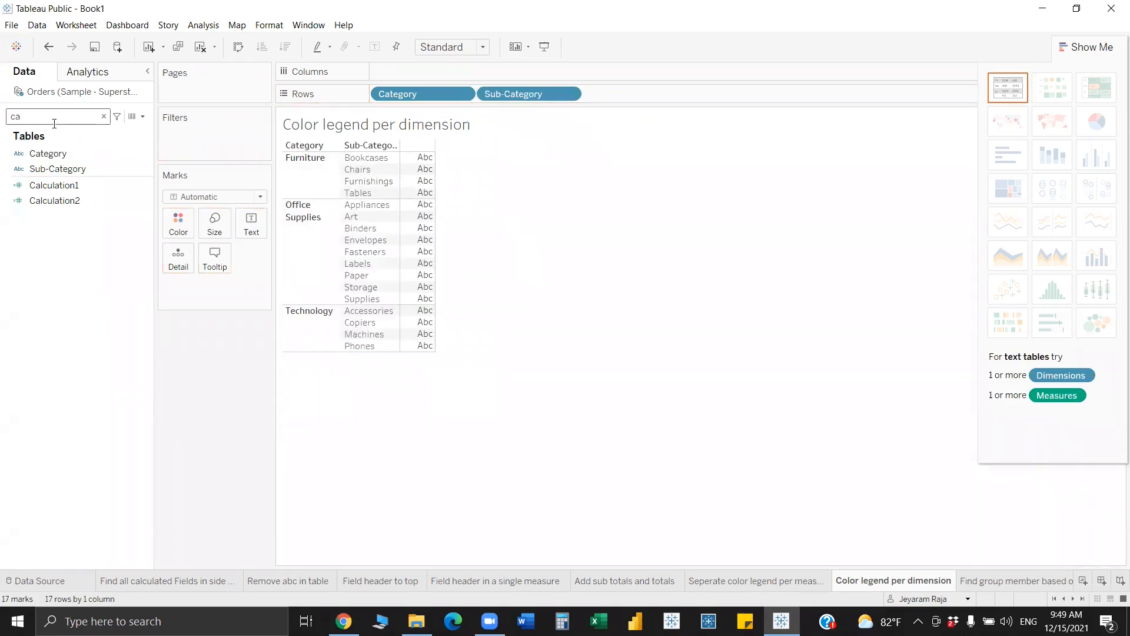
- Place Sales on Columns as horizontal bars and sort the sub-categories in descending order of Sales
key("BackSpace")
key("BackSpace")
type("sa")
left_click_drag(40, 164, 421, 71)
left_click(777, 378)
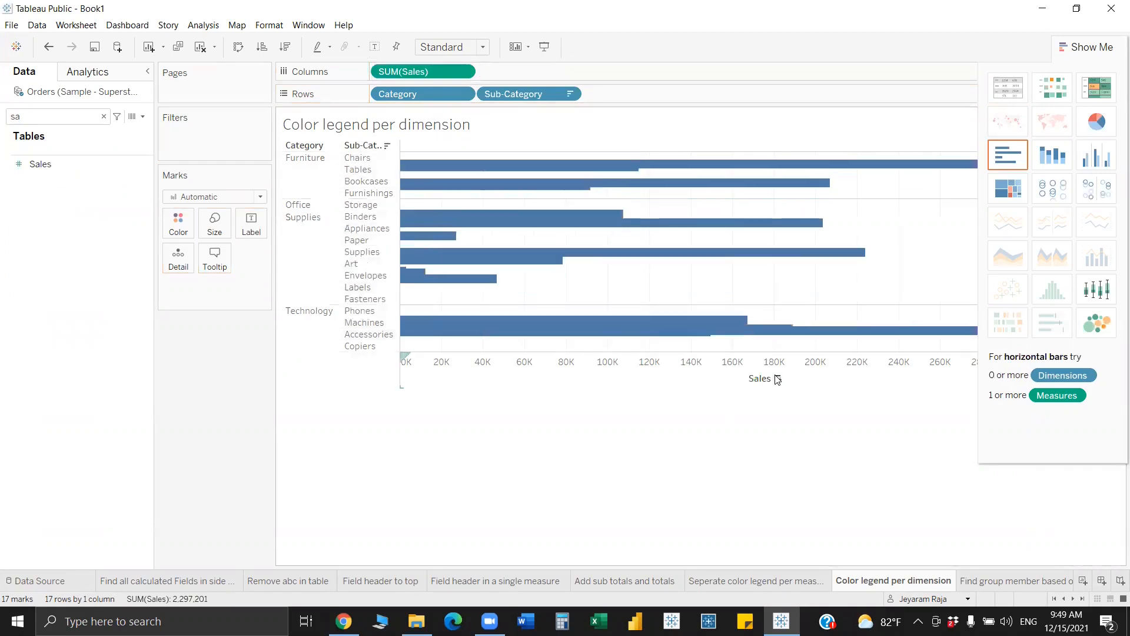
left_click(89, 165)
- Color the bars by Category and Sub-Category one field at a time, and clear both fields from Marks
left_click_drag(398, 93, 178, 228)
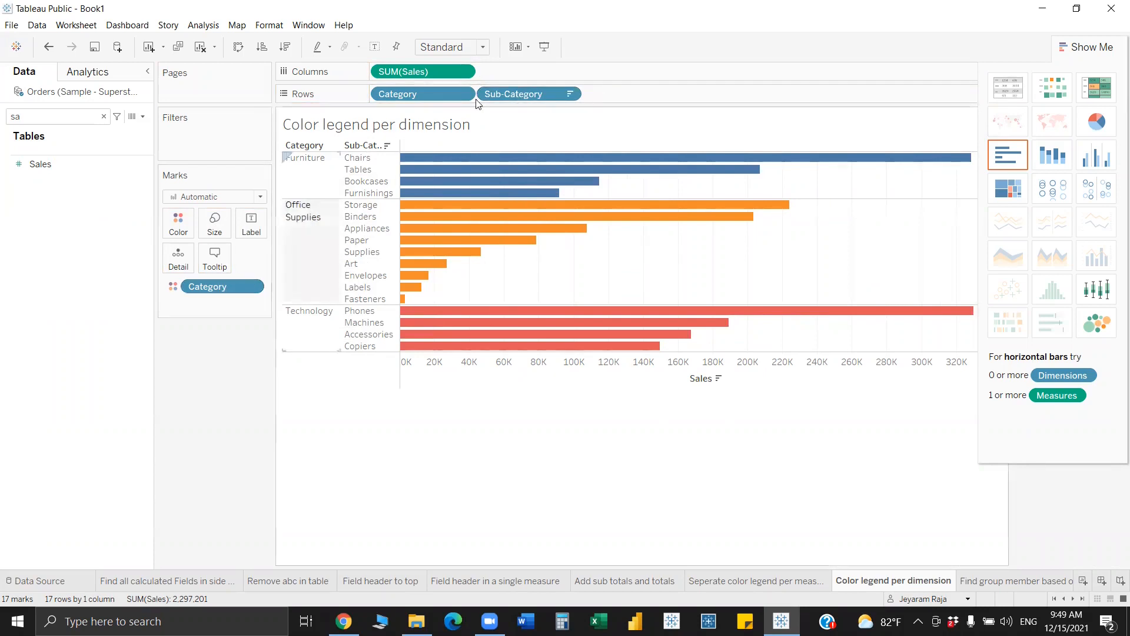
left_click_drag(505, 94, 171, 260)
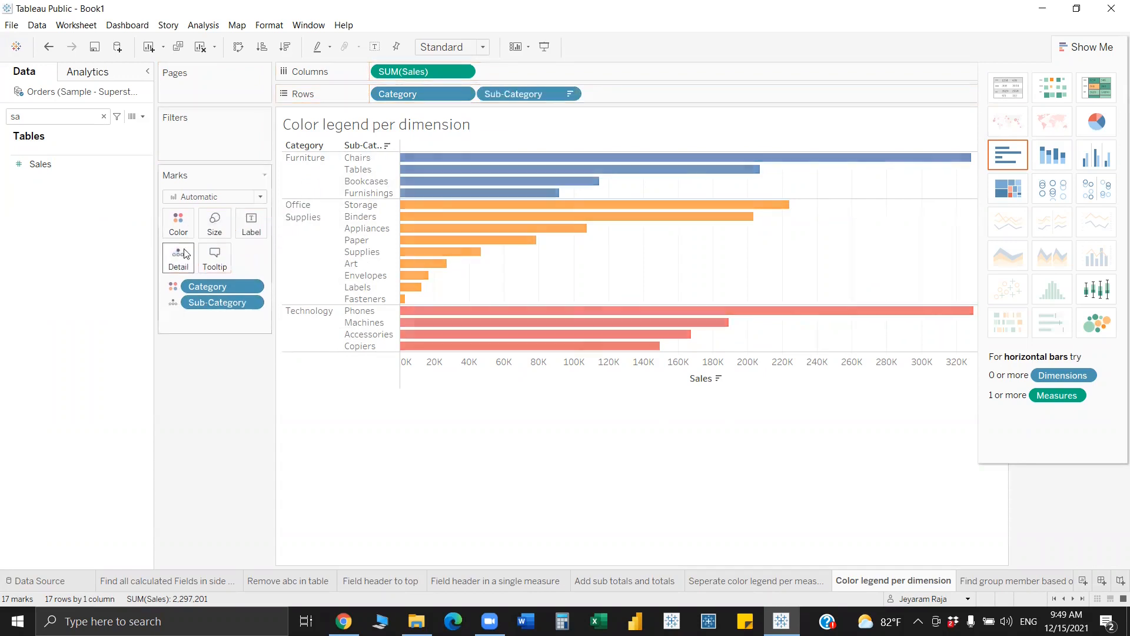
left_click(173, 302)
left_click(188, 320)
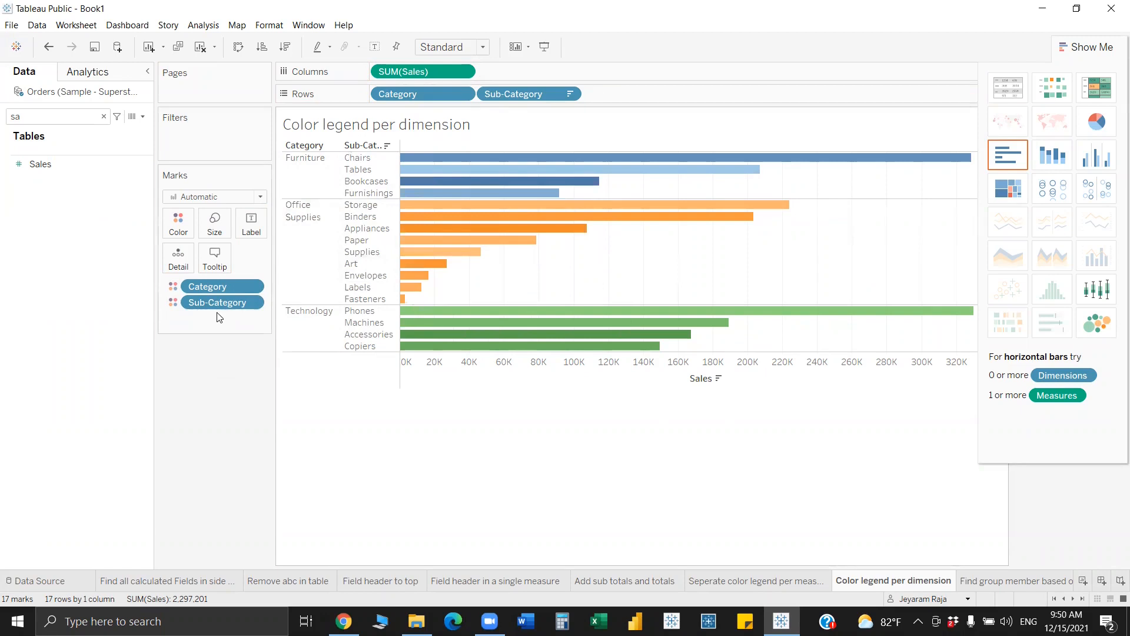
left_click_drag(213, 323, 181, 363)
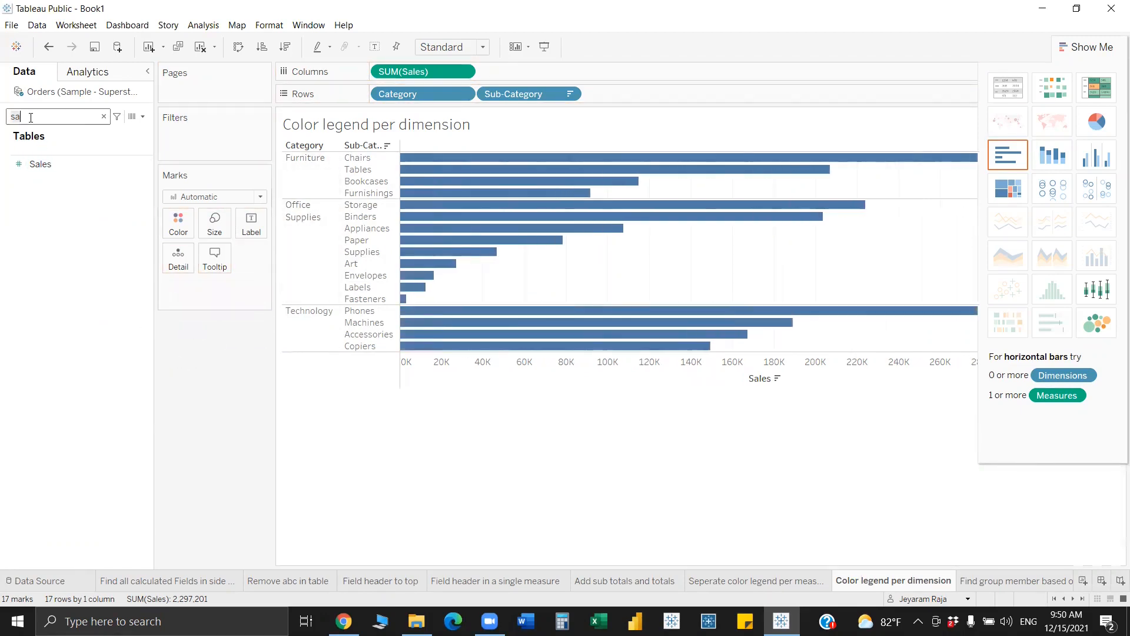
- Select Category and Sub-Category together in the field list and add both to the Color mark
key("BackSpace")
key("BackSpace")
type("ca")
left_click(58, 154)
left_click(61, 168, "ctrl")
left_click_drag(70, 155, 180, 227)
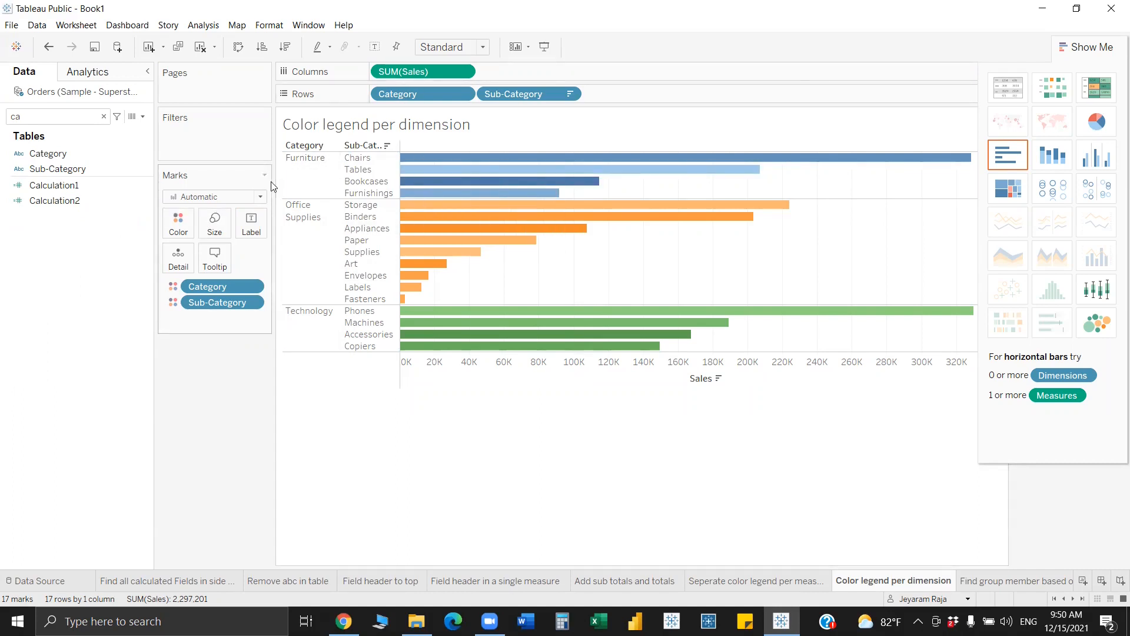
mouse_move(432, 259)
- Open the "Find group member based on keyword" sheet and search the data fields for "m"
left_click(1083, 599)
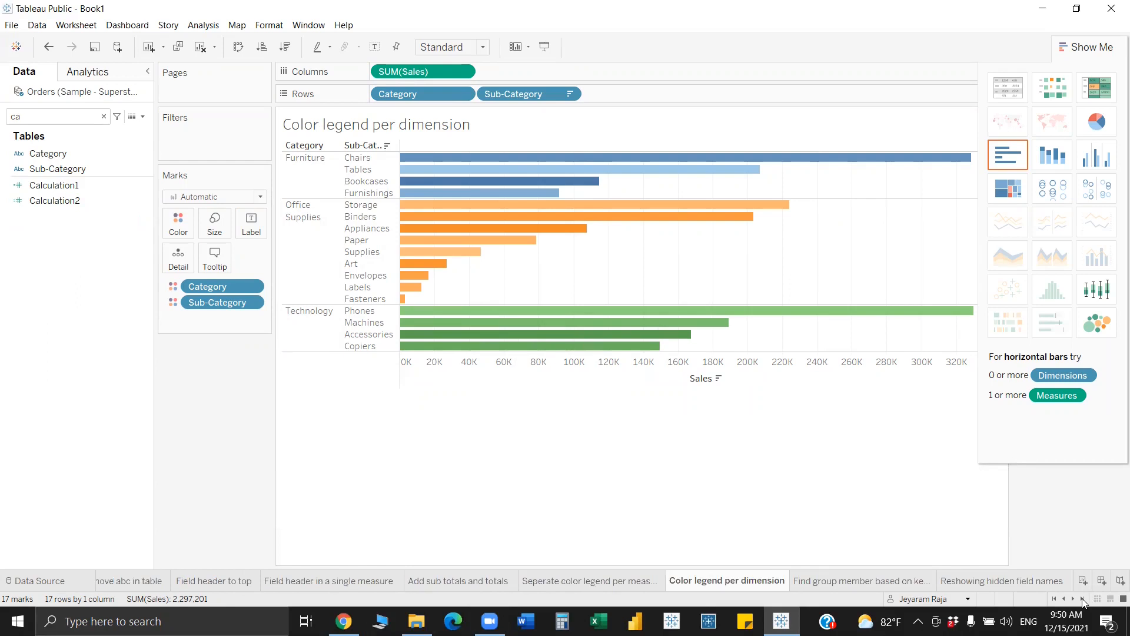
left_click(878, 583)
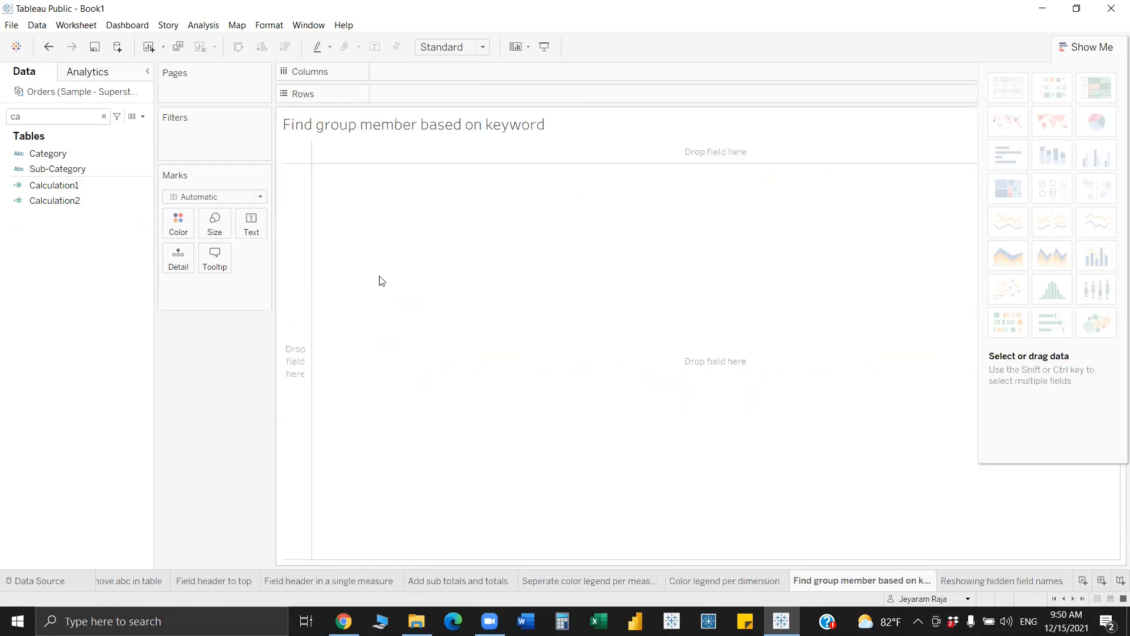
key("BackSpace")
key("BackSpace")
type("ma")
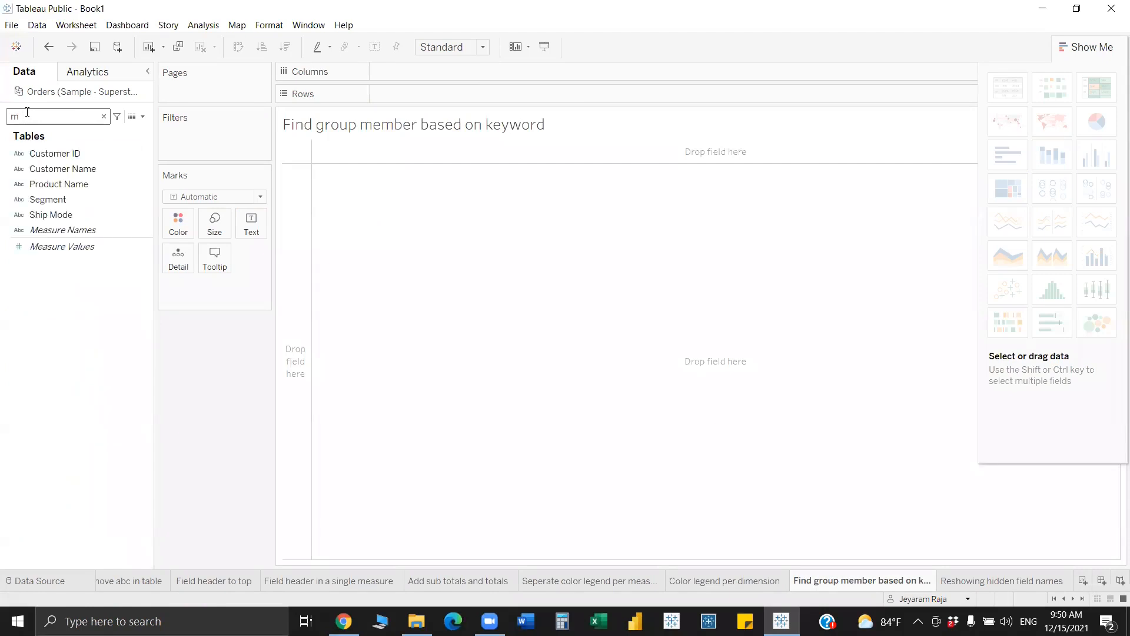
- Start creating a group from the Product Name field and browse its list of members
left_click(66, 171)
left_click(82, 185)
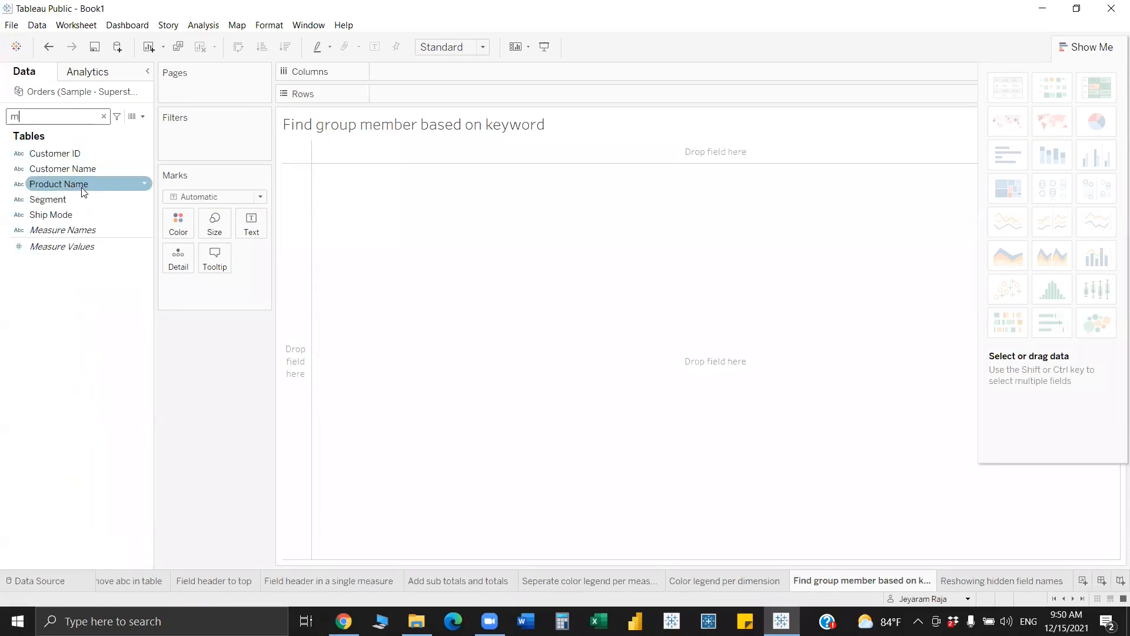
right_click(82, 188)
mouse_move(182, 277)
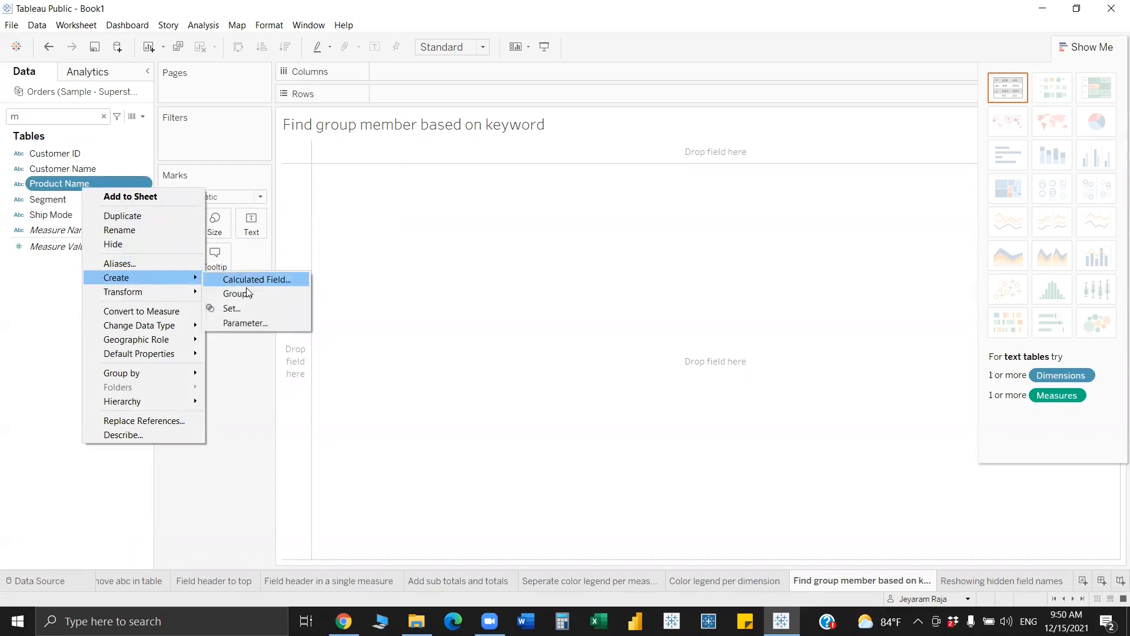
left_click(248, 293)
scroll(506, 281, "down", 5)
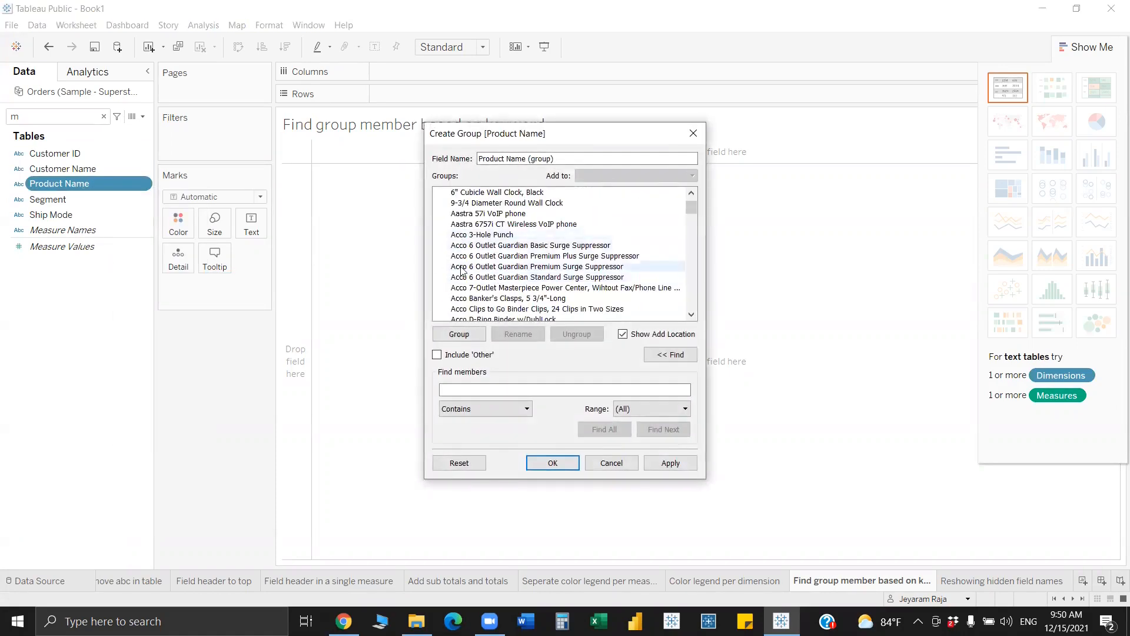
scroll(460, 263, "down", 3)
scroll(460, 264, "down", 3)
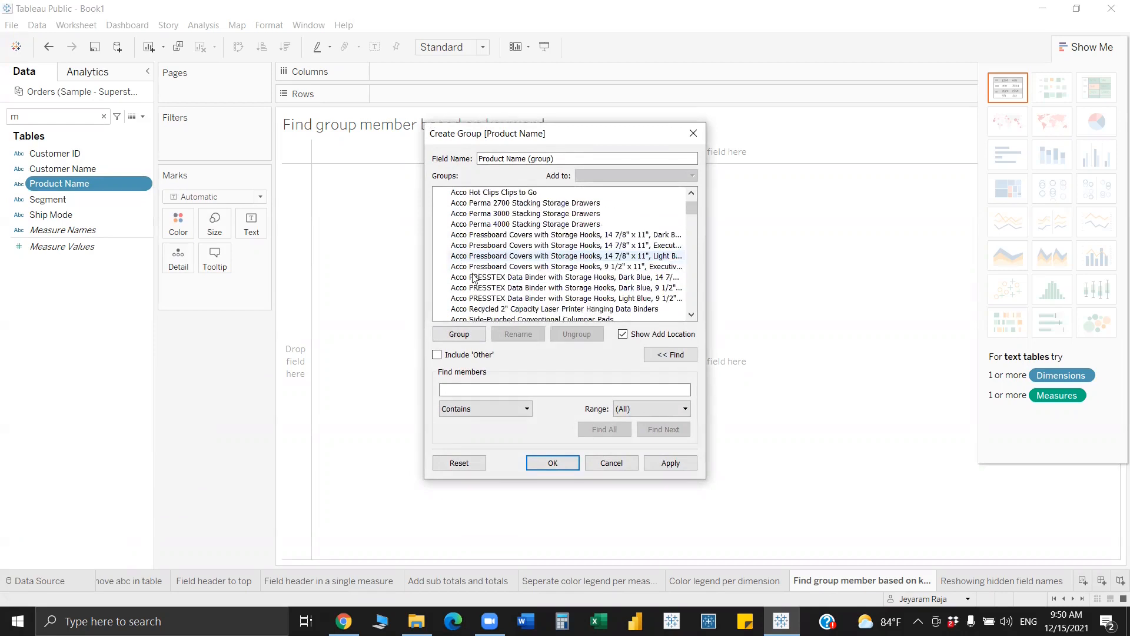
scroll(476, 277, "up", 3)
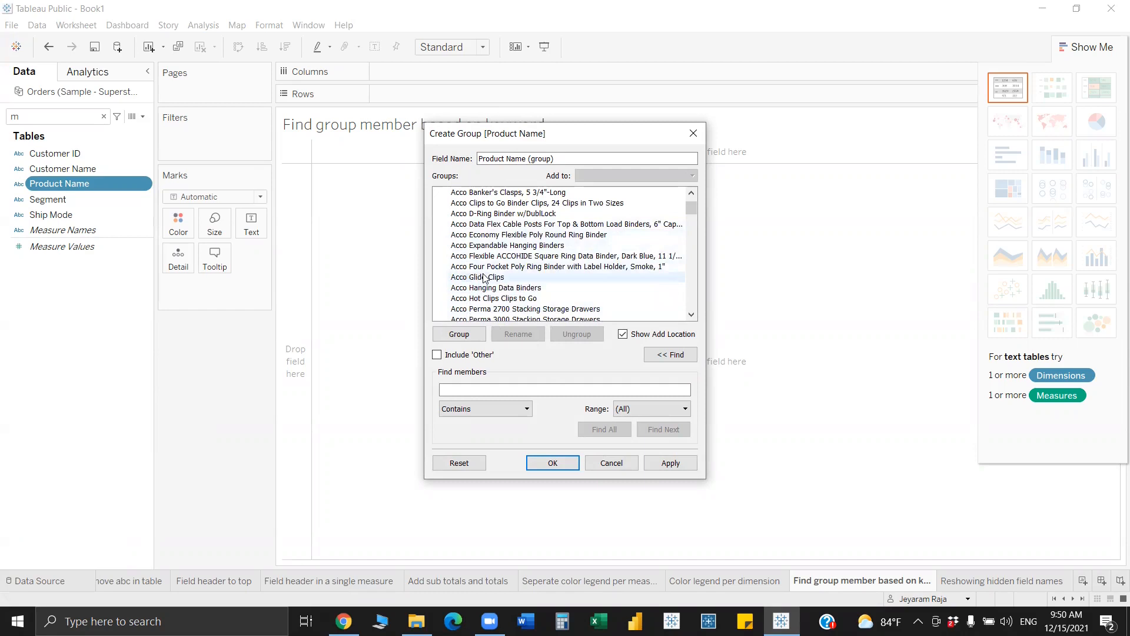
- Find all product names containing "Acco" and combine them into one group
left_click(661, 357)
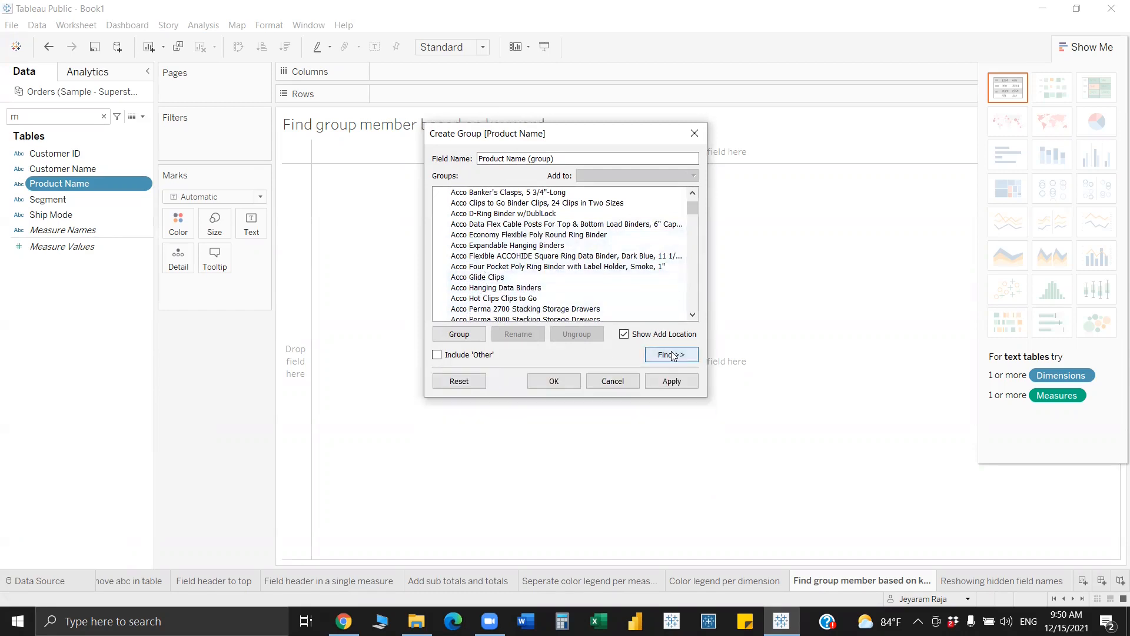
left_click(671, 356)
left_click(474, 388)
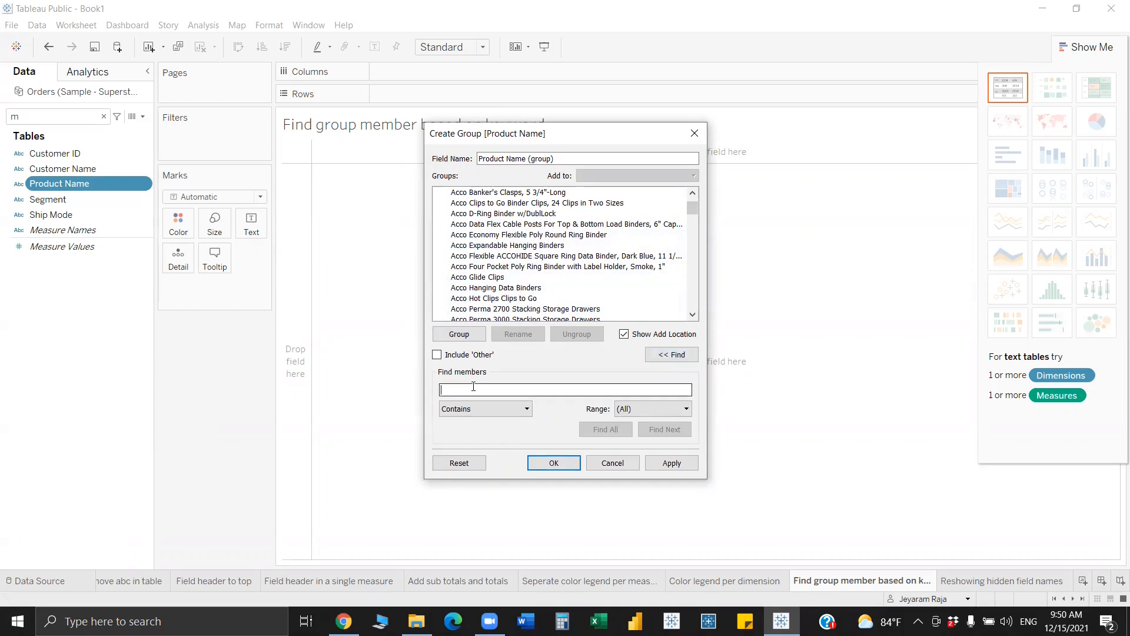
type("Acco")
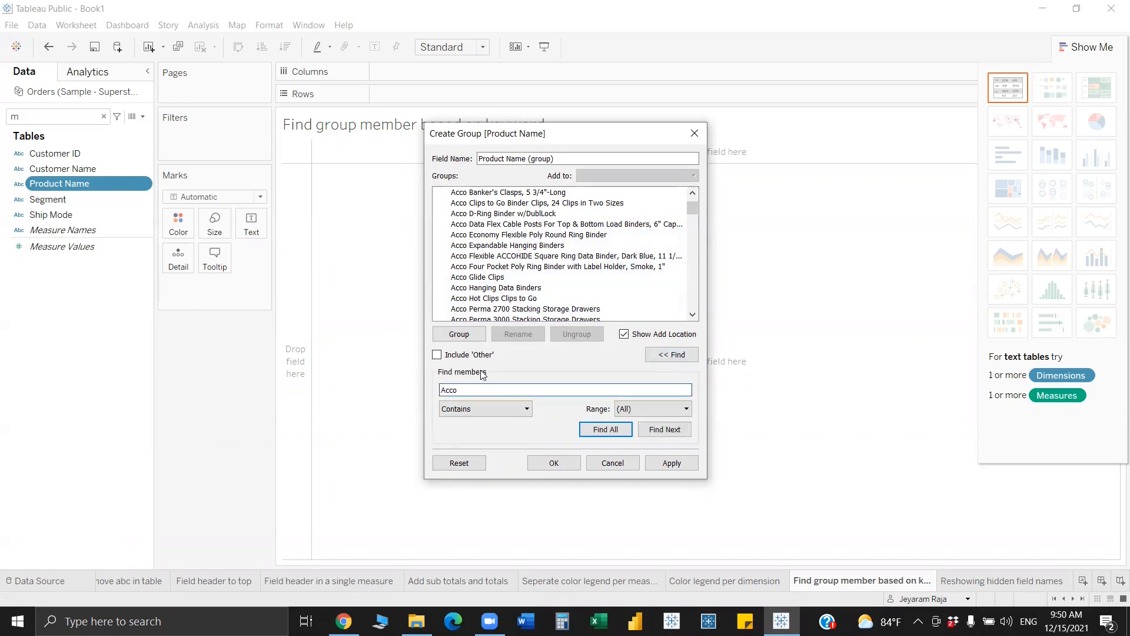
left_click(616, 428)
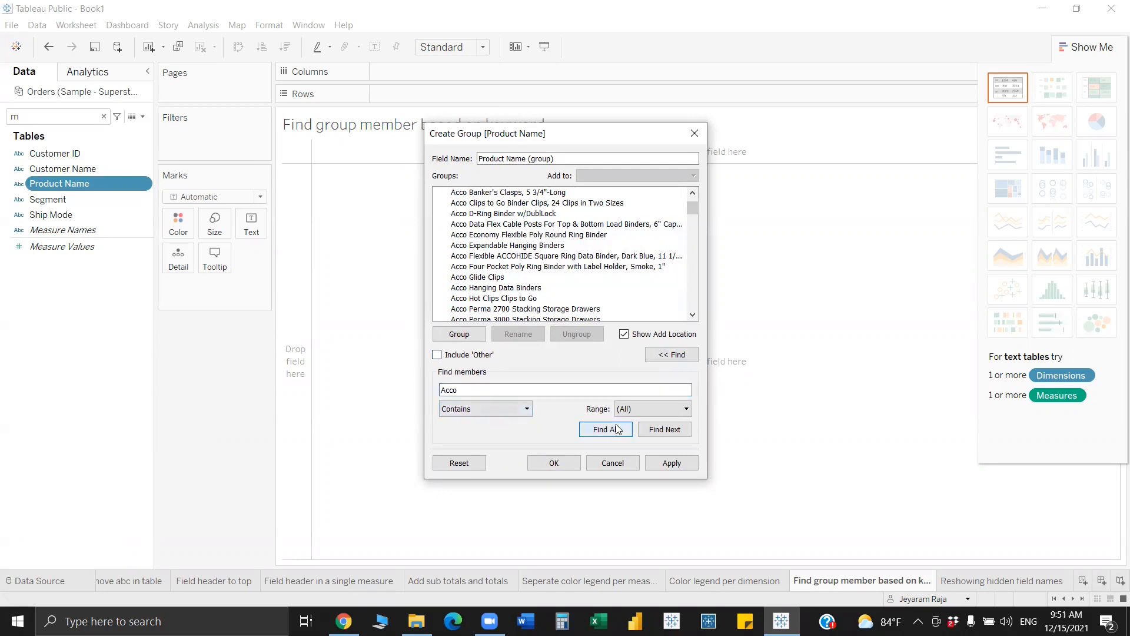
left_click(463, 337)
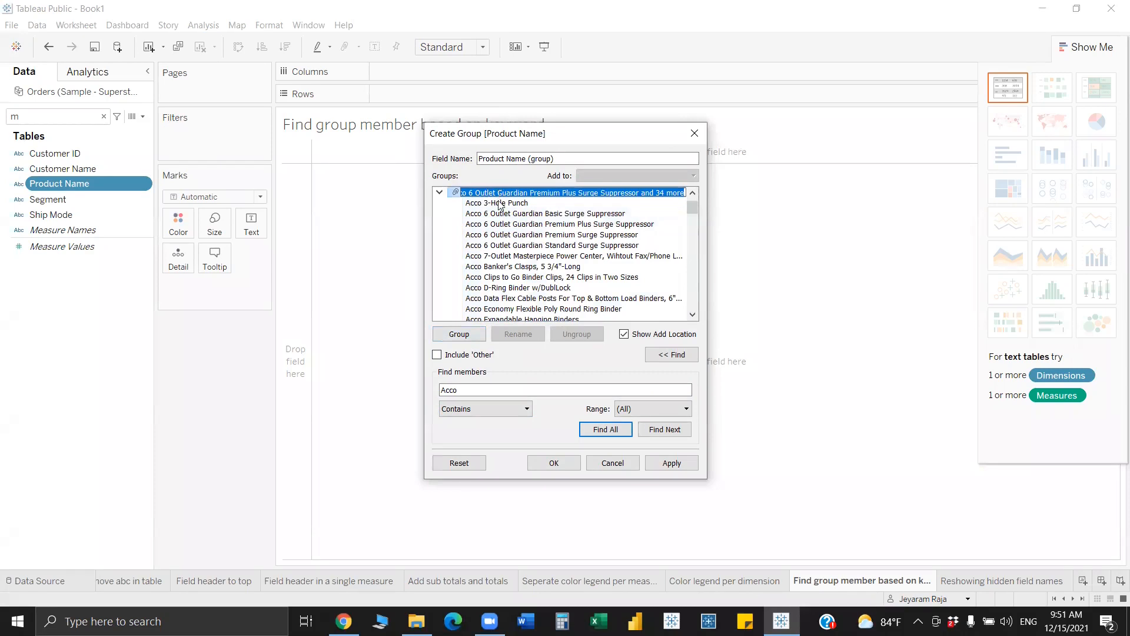
key("Return")
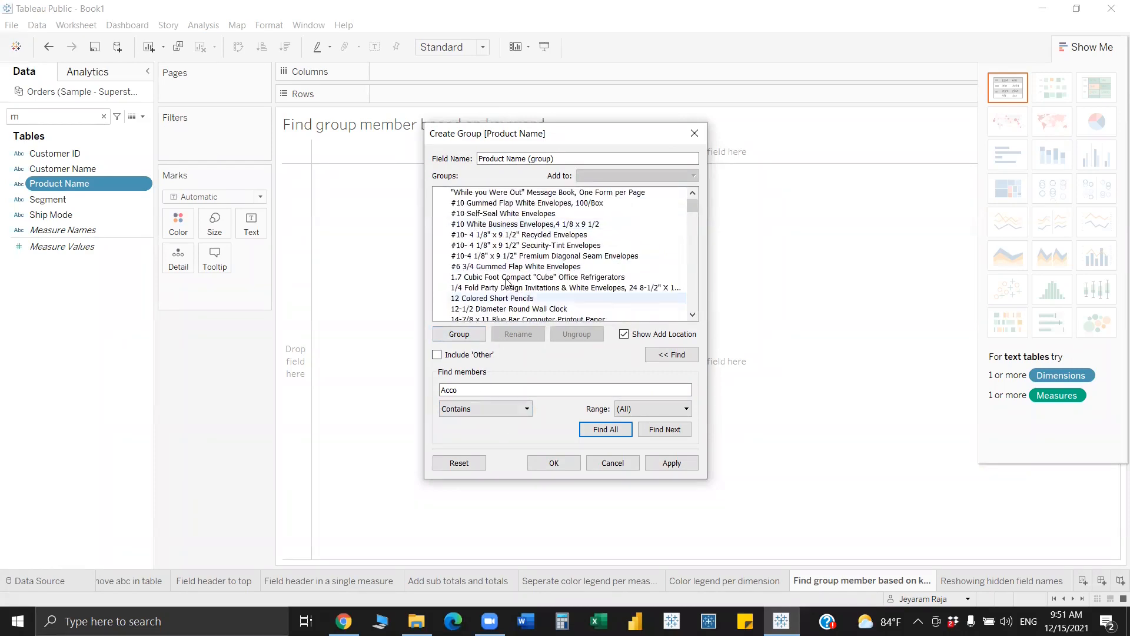
- Collapse the Acco group and include 'Other' for the remaining products, closing the Create Group dialog without saving
scroll(506, 282, "down", 5)
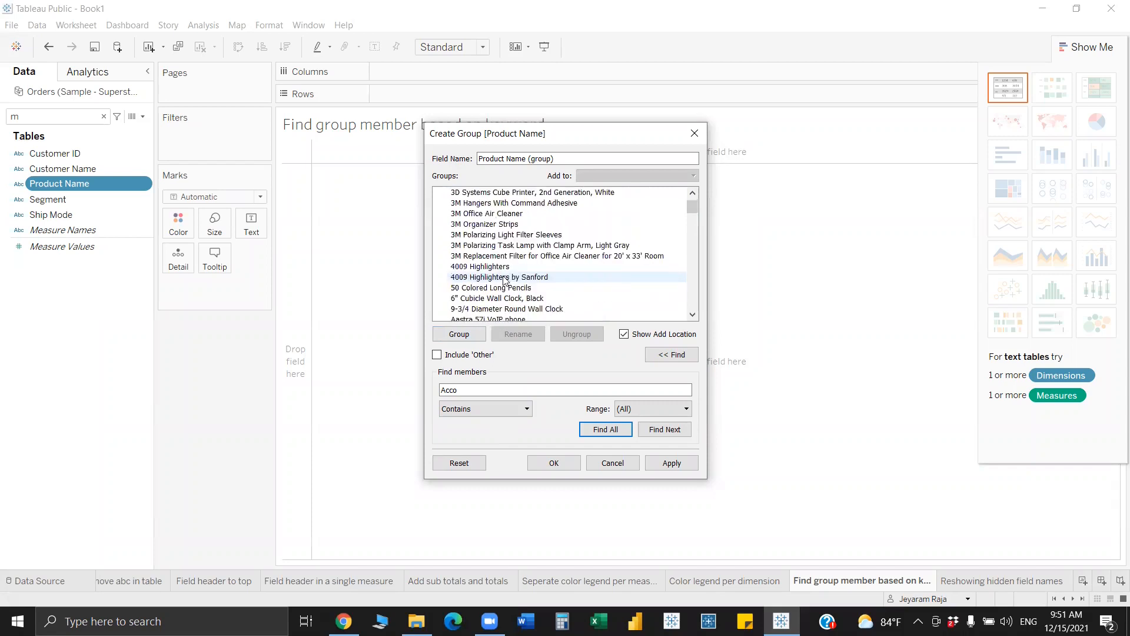
scroll(505, 281, "down", 3)
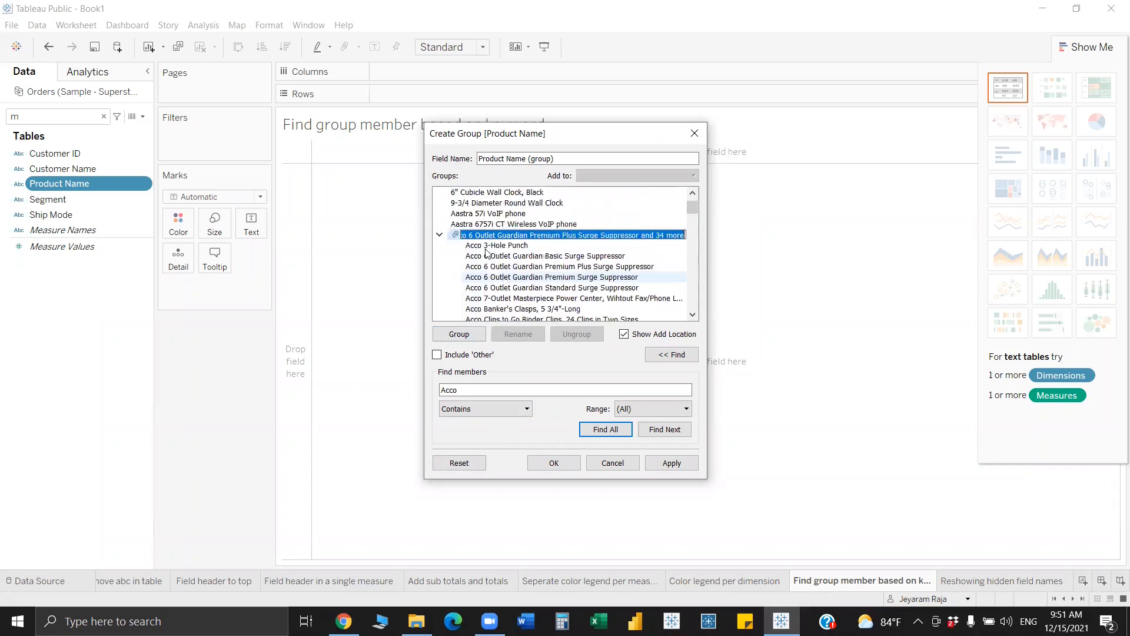
left_click(439, 235)
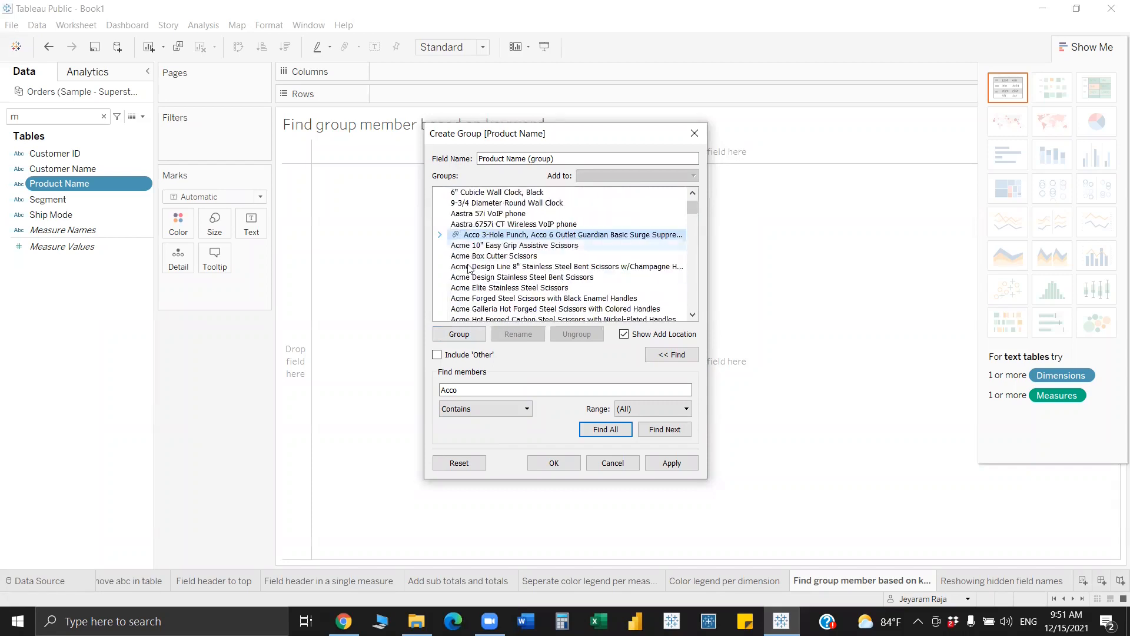
left_click(437, 355)
left_click(441, 204)
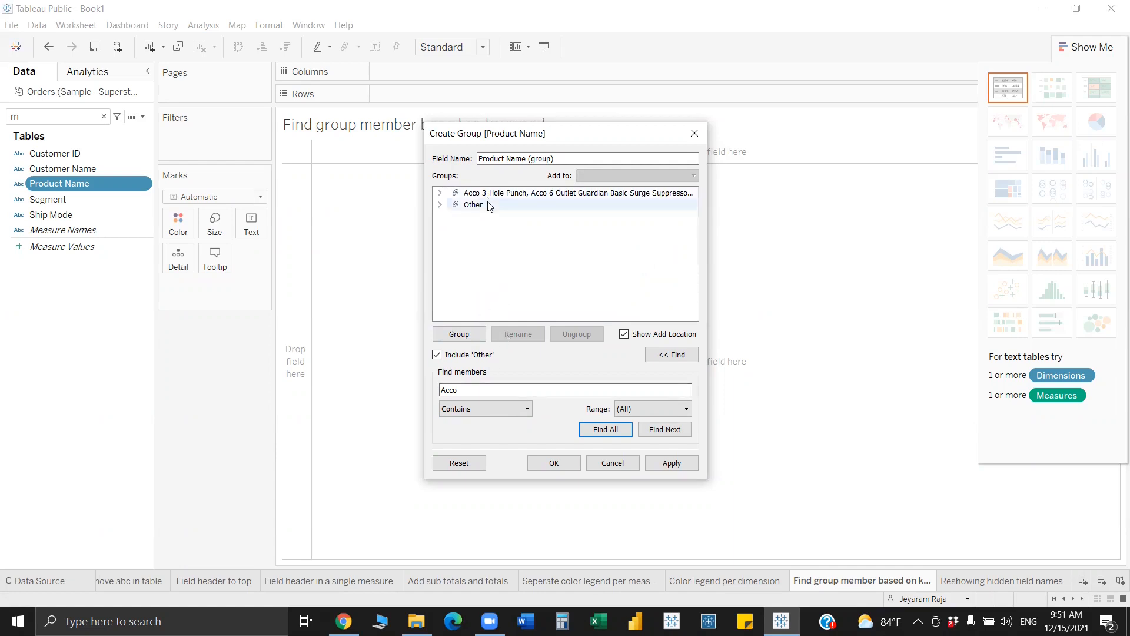
left_click(693, 133)
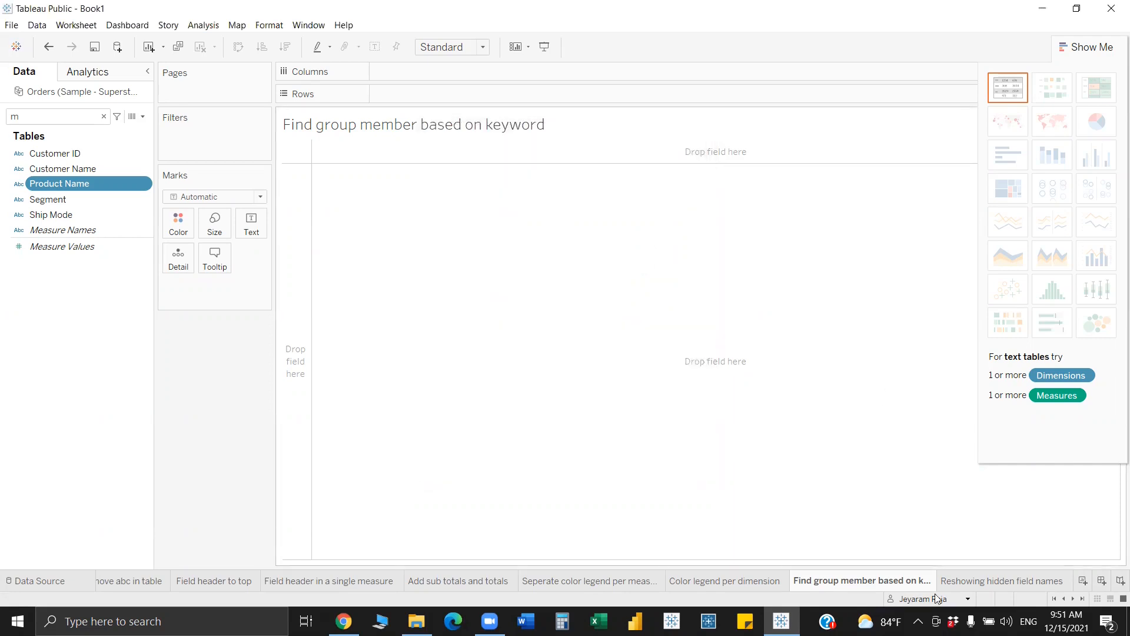
- Open the "Reshowing hidden field names" sheet and hide the field labels for rows in the table
left_click(975, 581)
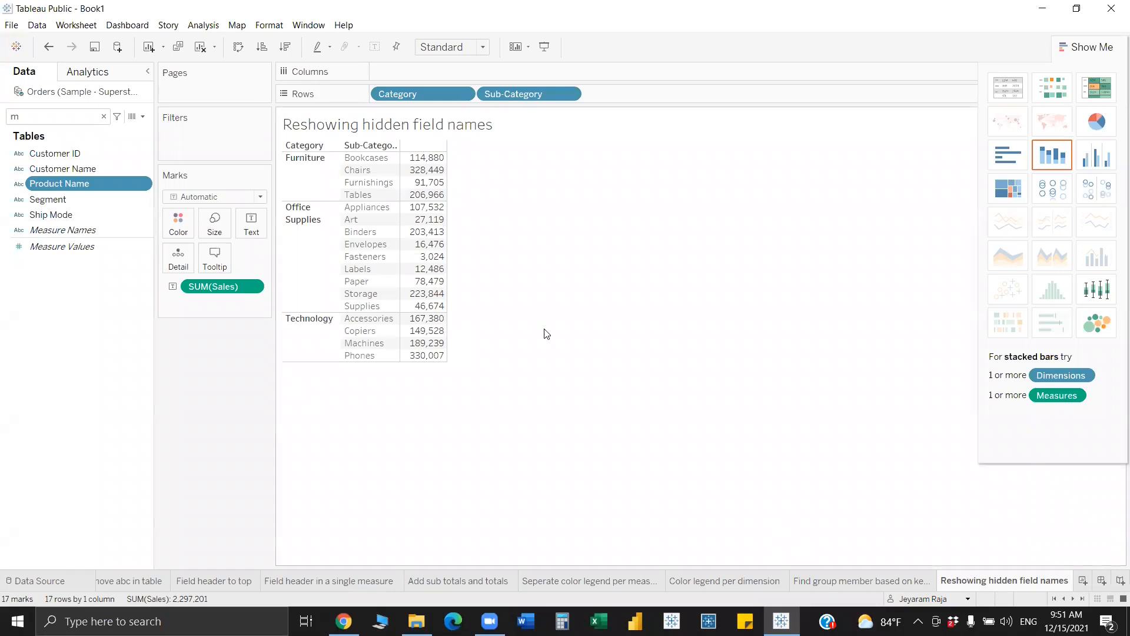
right_click(307, 145)
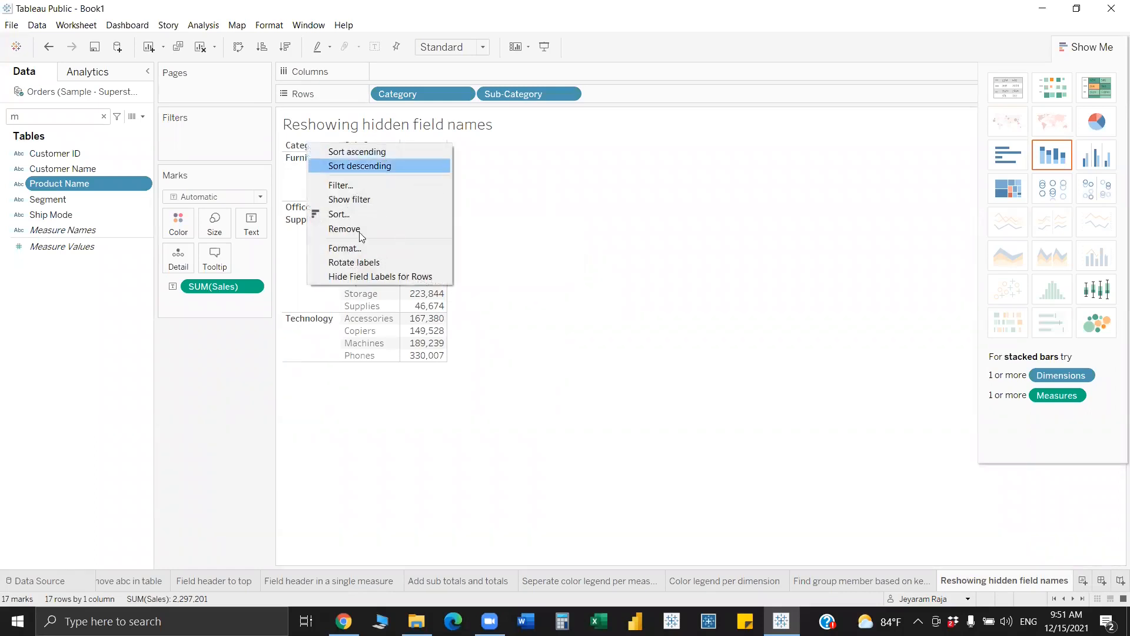
left_click(379, 277)
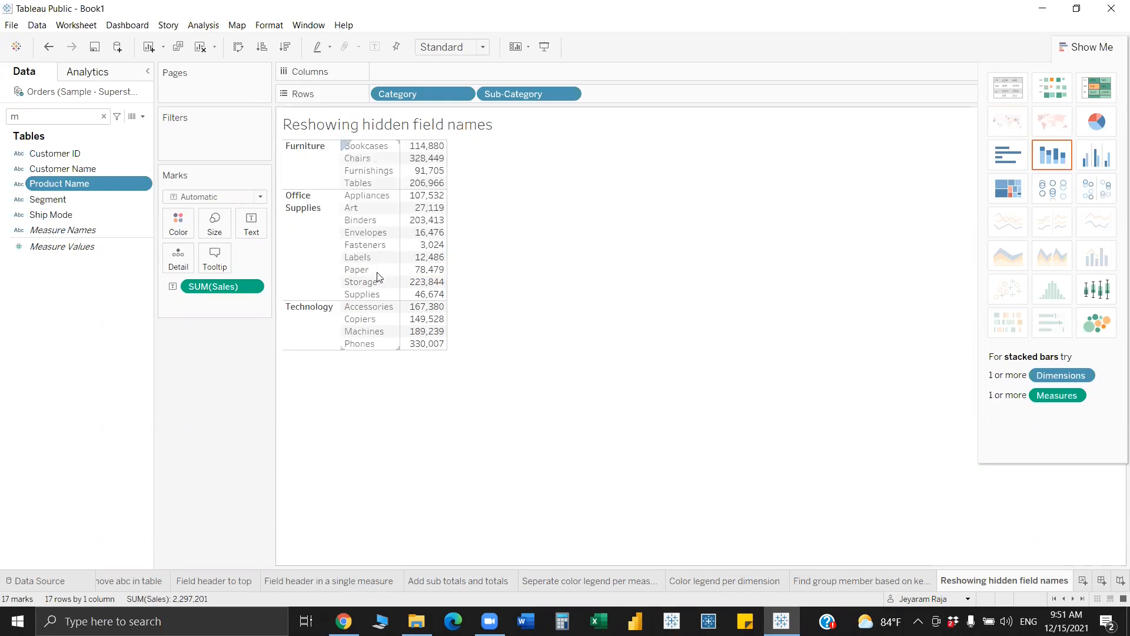
right_click(309, 137)
key("Escape")
left_click(317, 147)
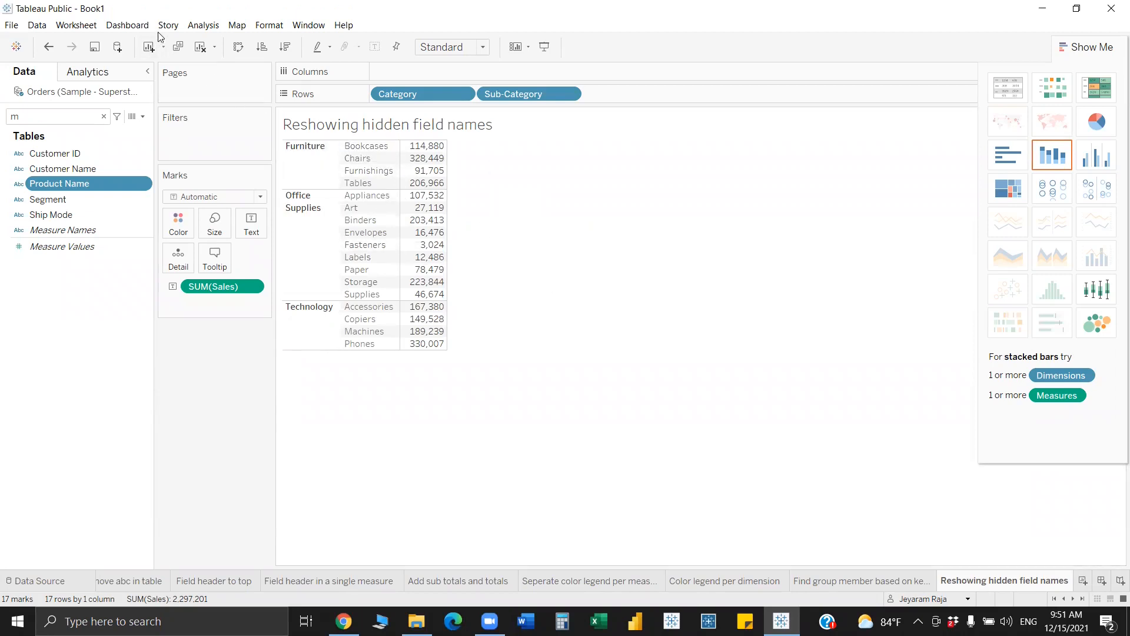
- Show the field labels for rows again through the table layout options, and hide them once more
left_click(203, 26)
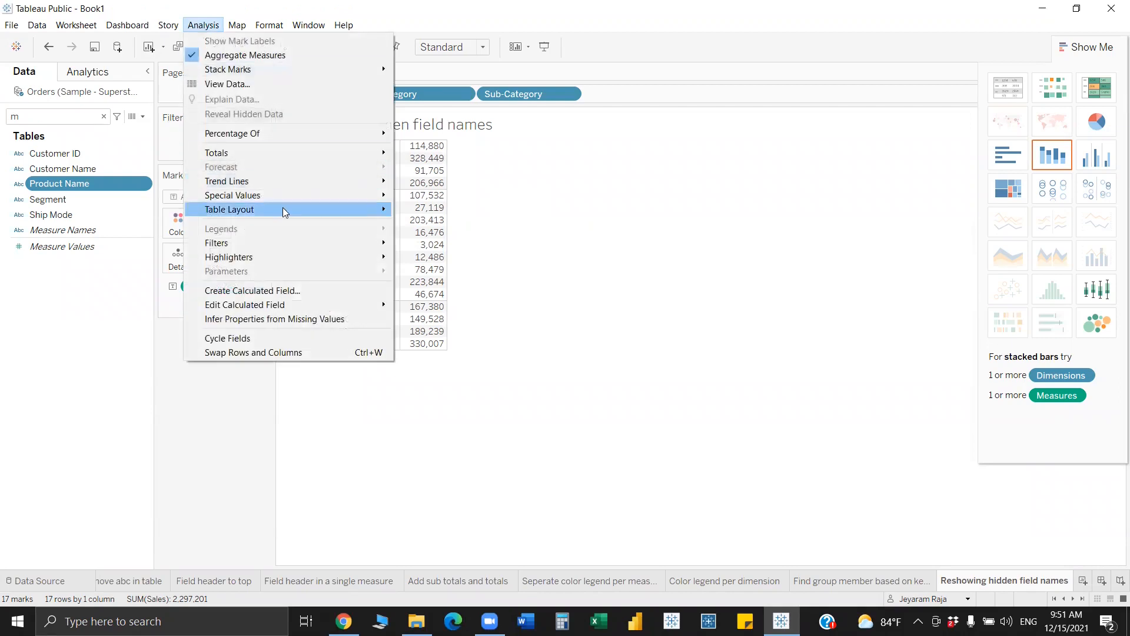
mouse_move(285, 209)
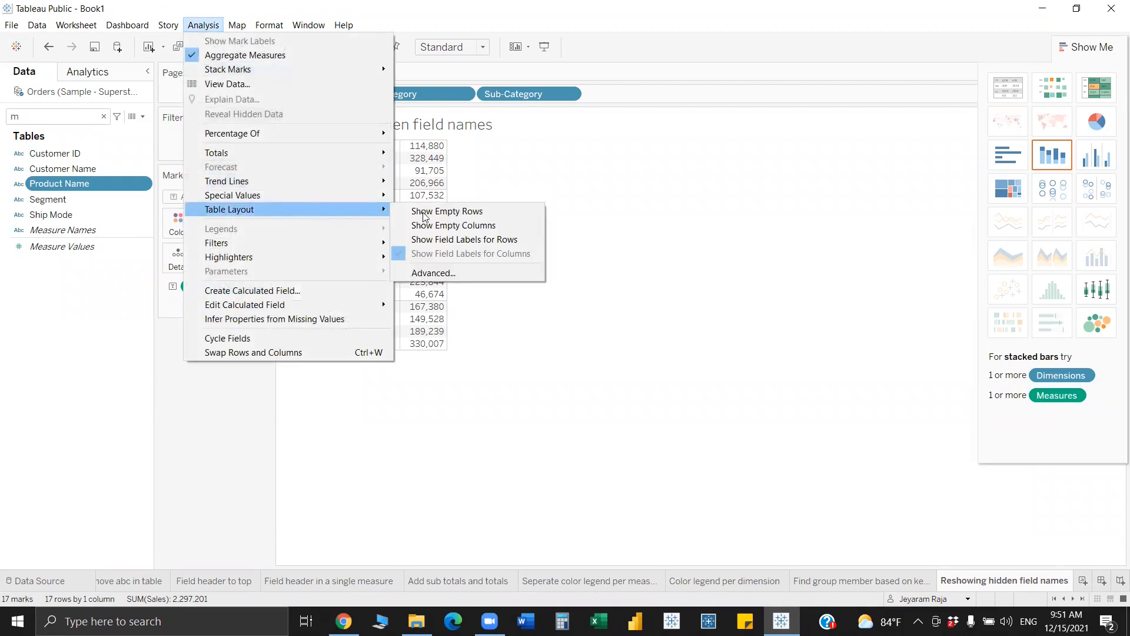
left_click(465, 239)
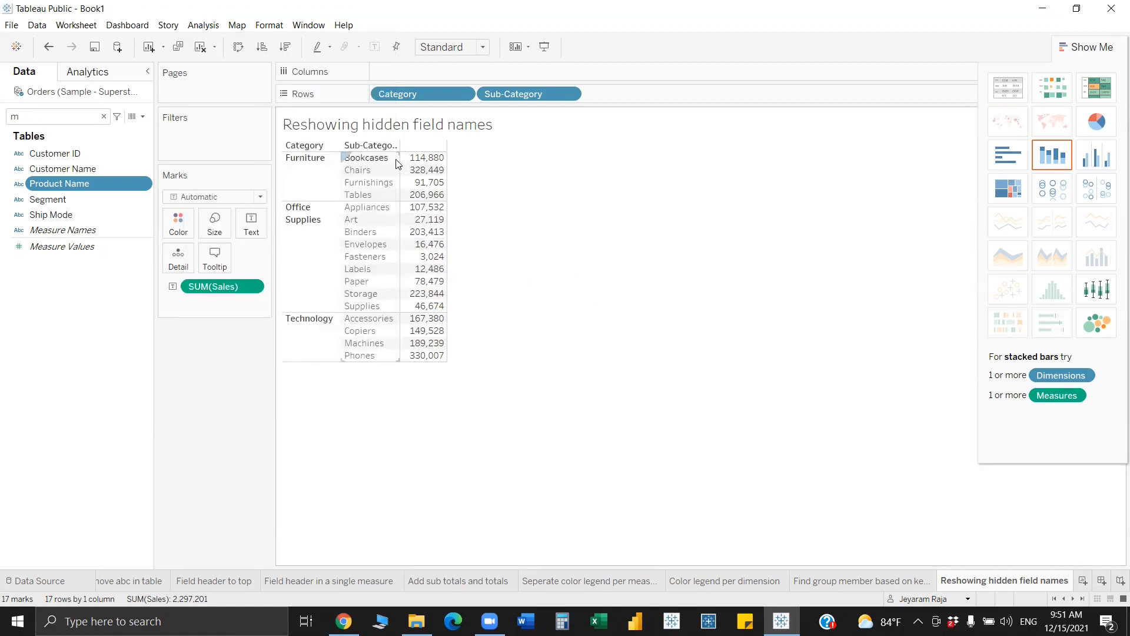
right_click(310, 145)
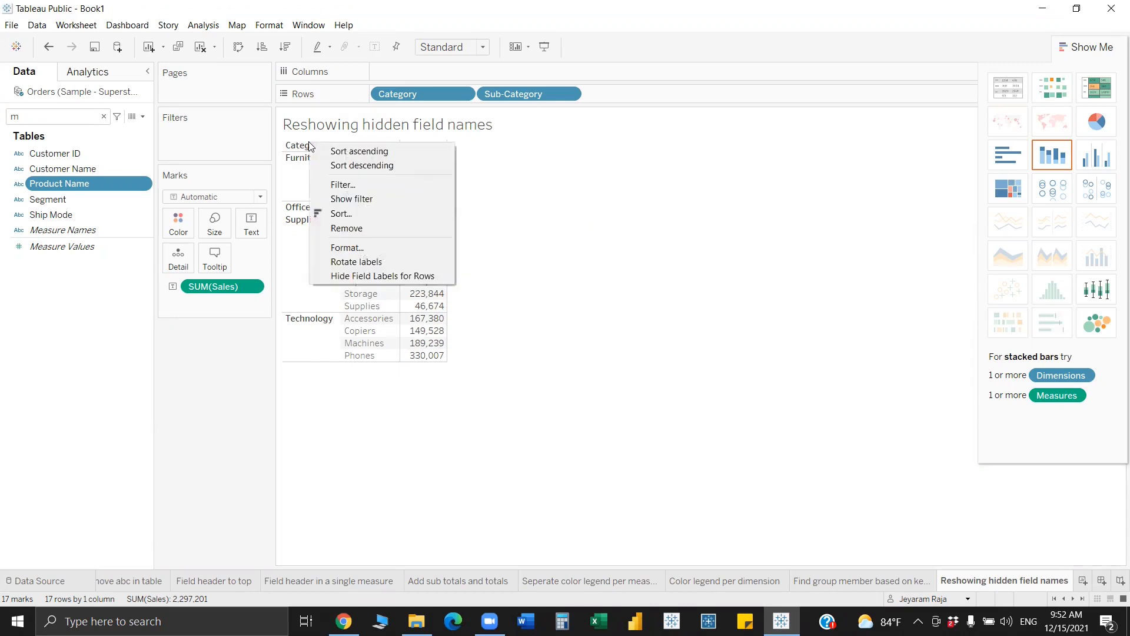
left_click(377, 276)
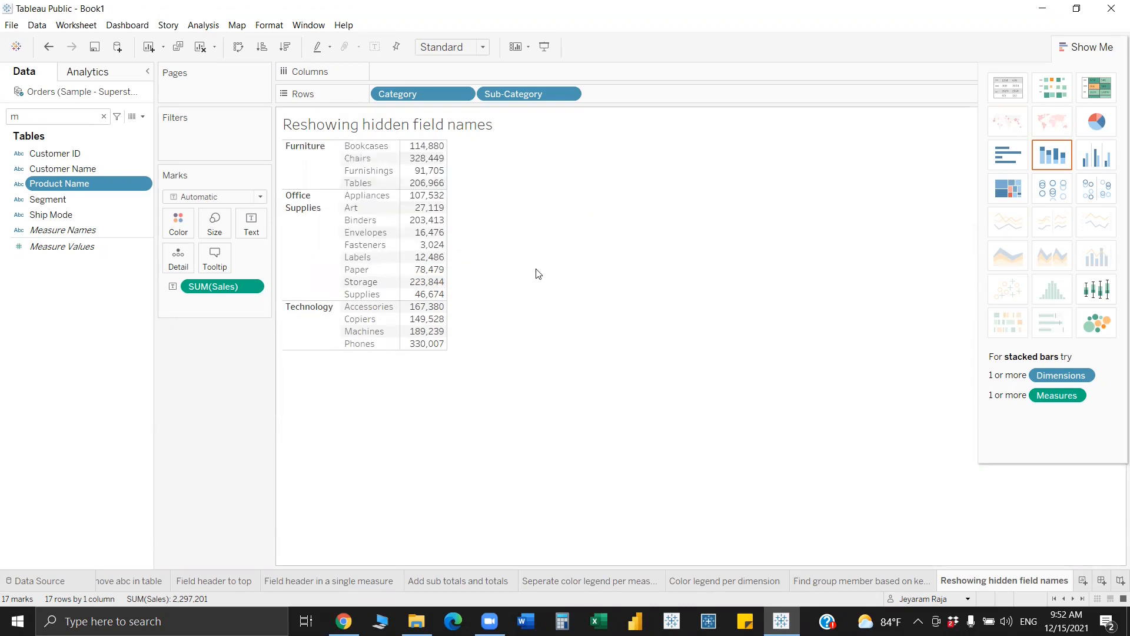